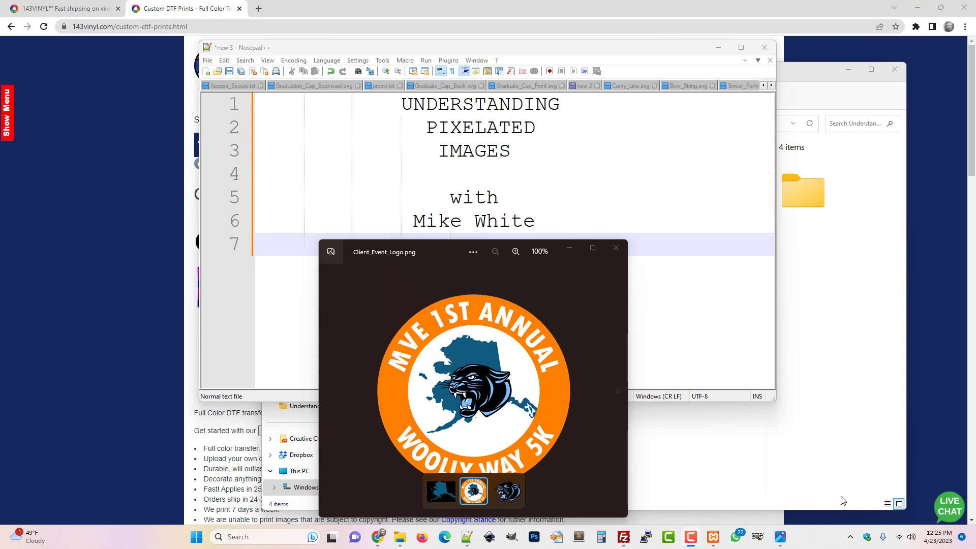
- Zoom the Client_Event_Logo.png preview in and back to 100% to inspect its edges
mouse_move(693, 538)
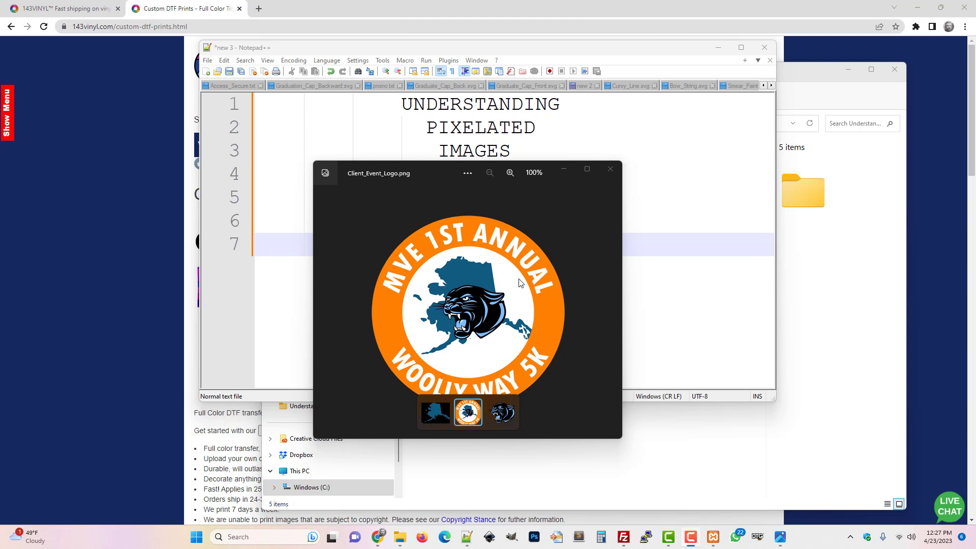
left_click(510, 173)
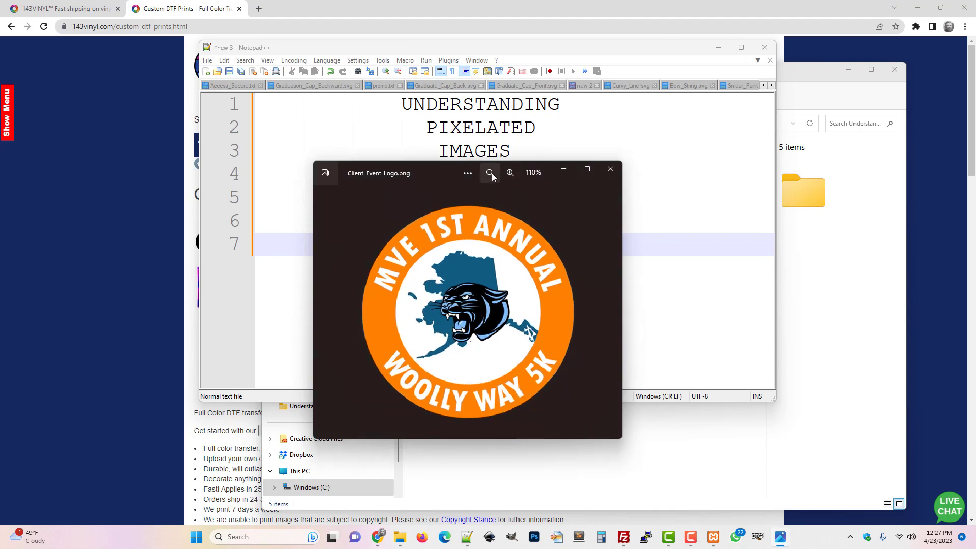
left_click(491, 173)
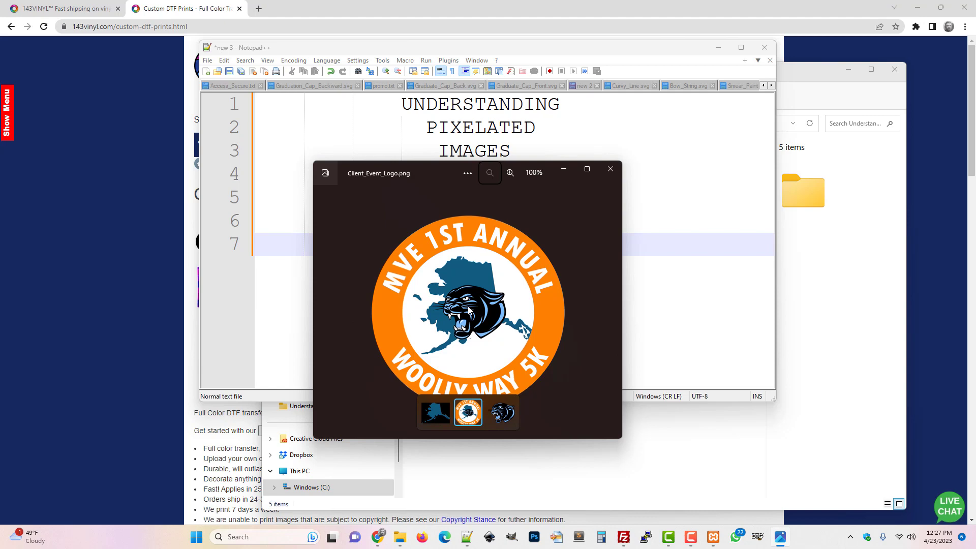
left_click(824, 356)
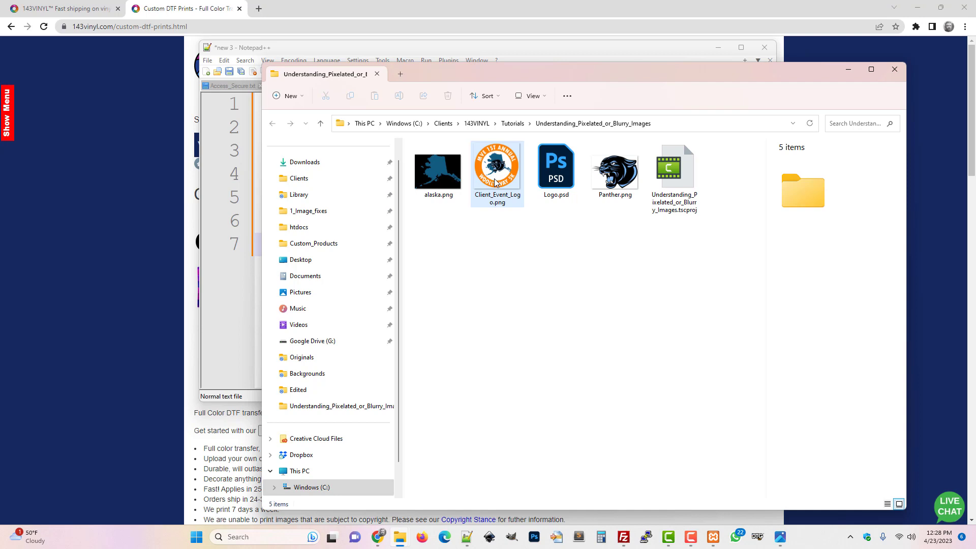
- Check Client_Event_Logo.png's Properties Details, confirming it is only 396 × 396 pixels
right_click(497, 184)
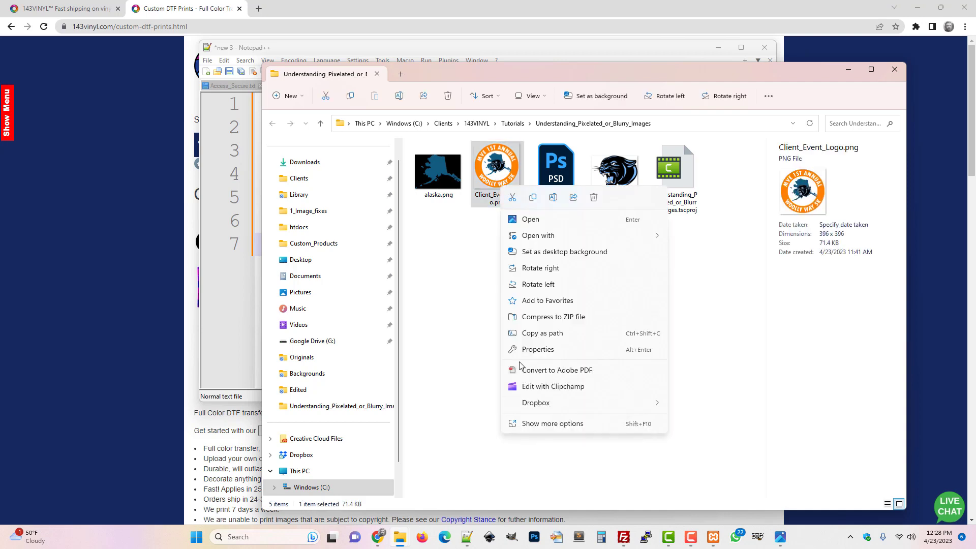
left_click(539, 425)
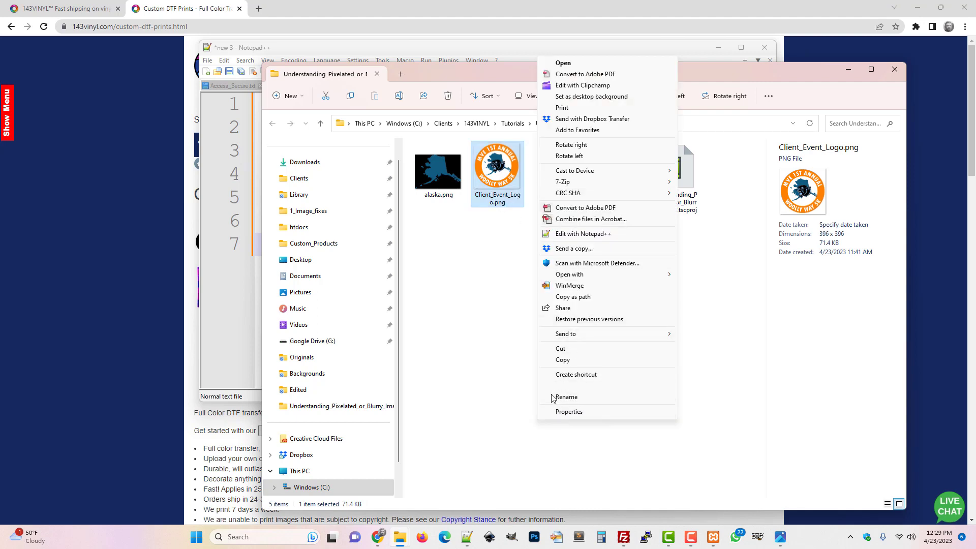
left_click(564, 412)
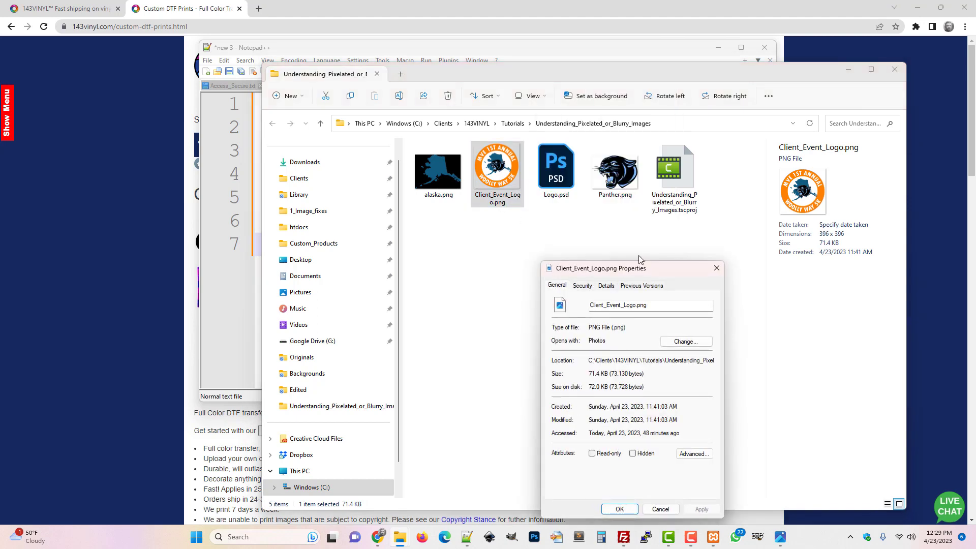
left_click_drag(641, 262, 609, 127)
left_click(572, 146)
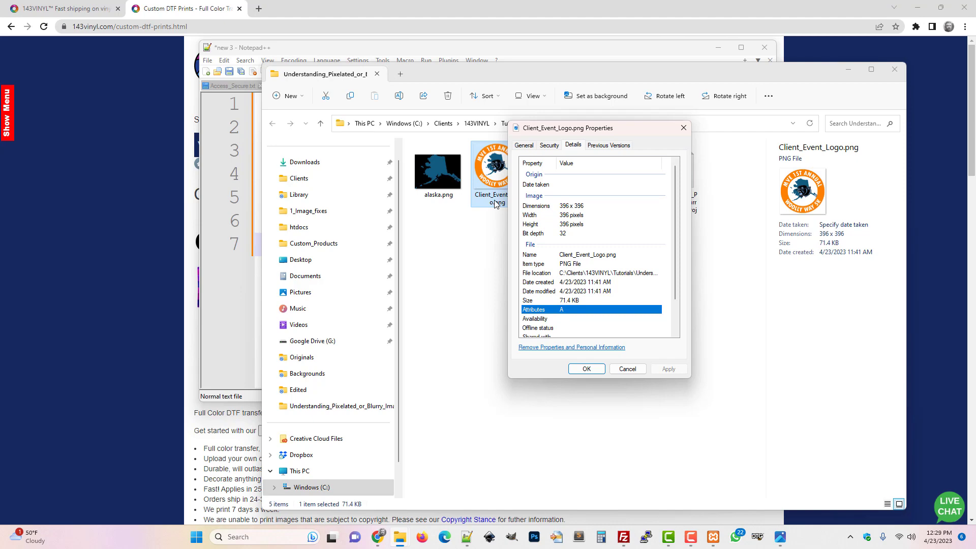
left_click(202, 5)
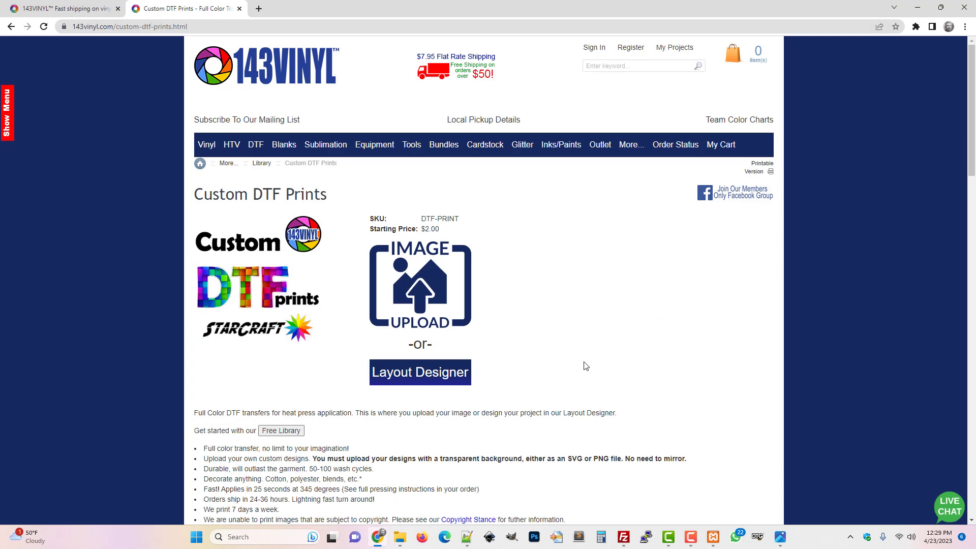
- Upload Client_Event_Logo.png from the Understanding_ folder as the DTF print image
left_click(431, 295)
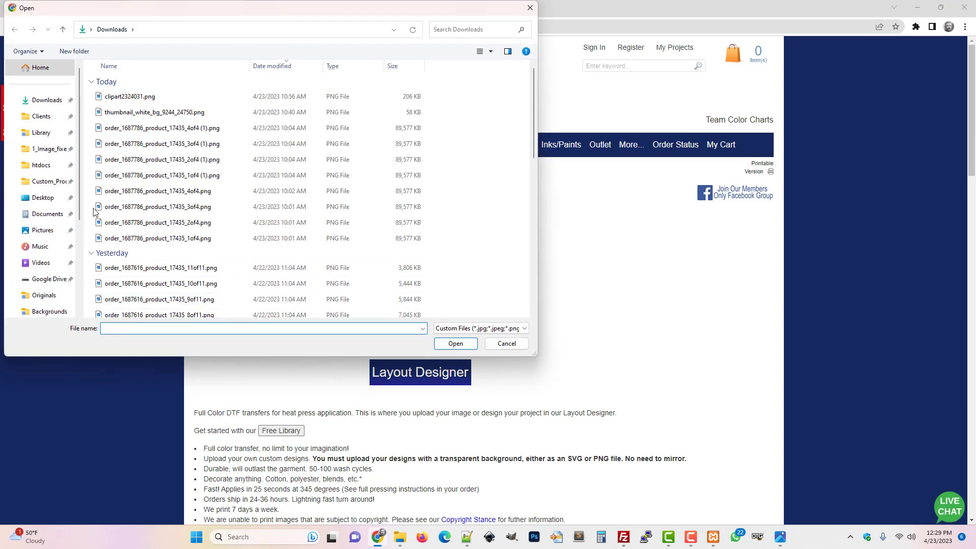
scroll(45, 133, "down", 2)
left_click(44, 279)
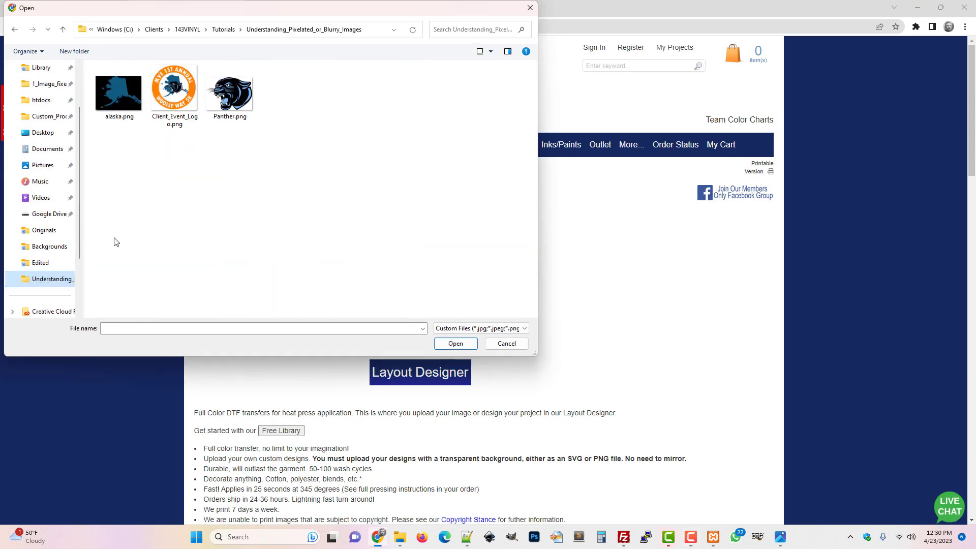
left_click(173, 117)
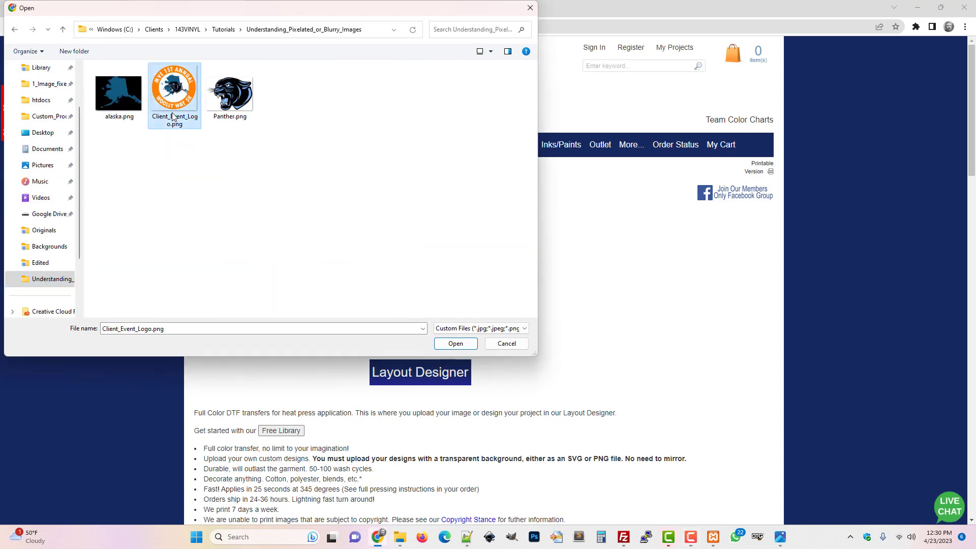
left_click(450, 343)
scroll(447, 305, "down", 3)
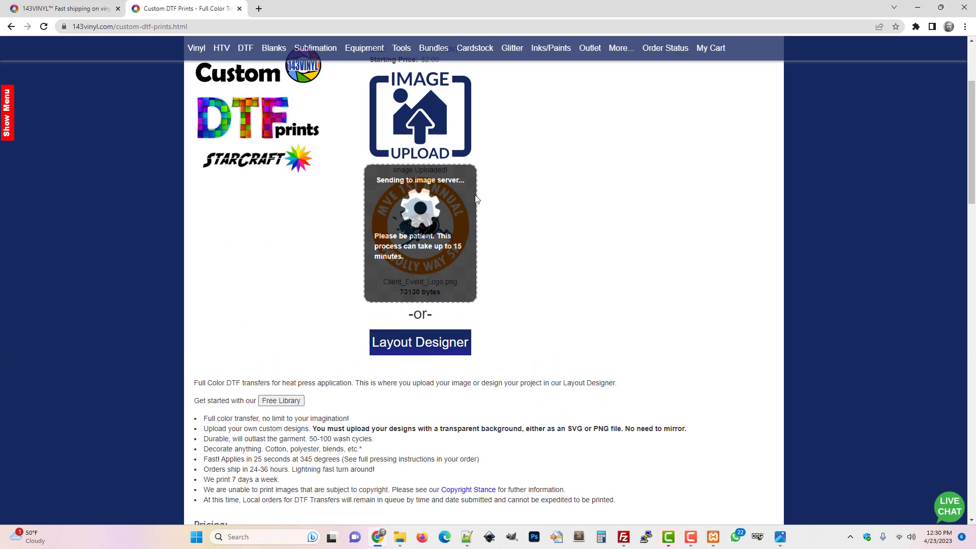
- Confirm the upload reads 1.3 inches (396px) wide and keep the 4" x 4" Pocket / Sleeve size
scroll(405, 188, "down", 2)
scroll(405, 188, "down", 1)
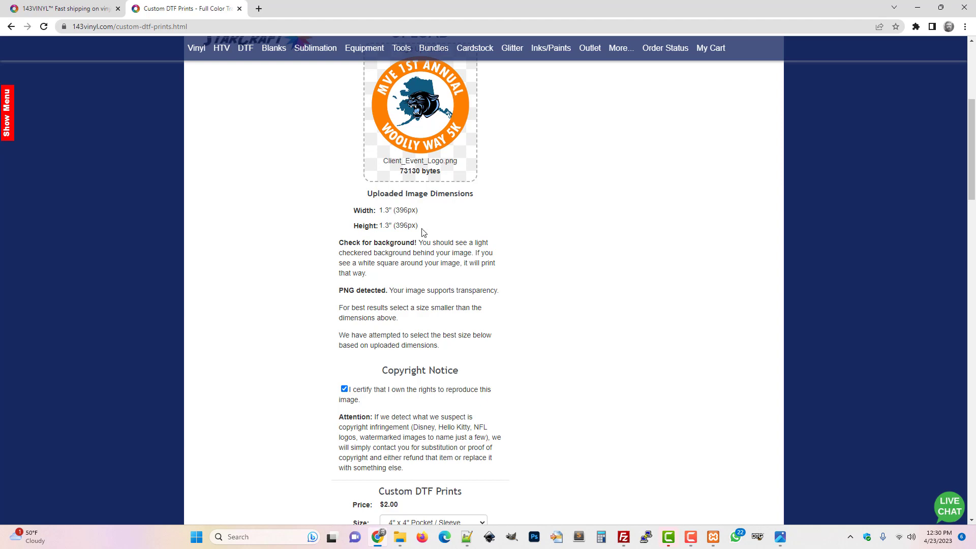
scroll(474, 244, "up", 4)
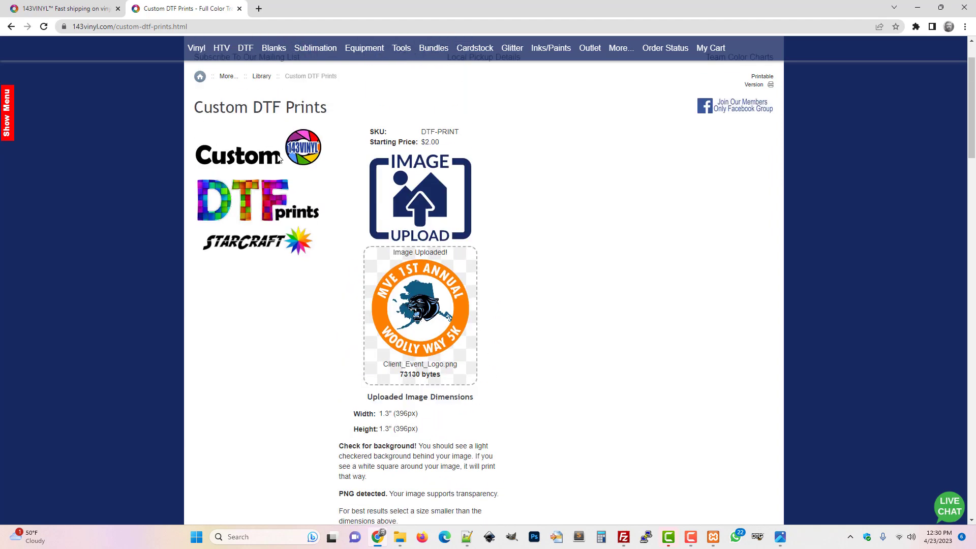
scroll(534, 318, "down", 4)
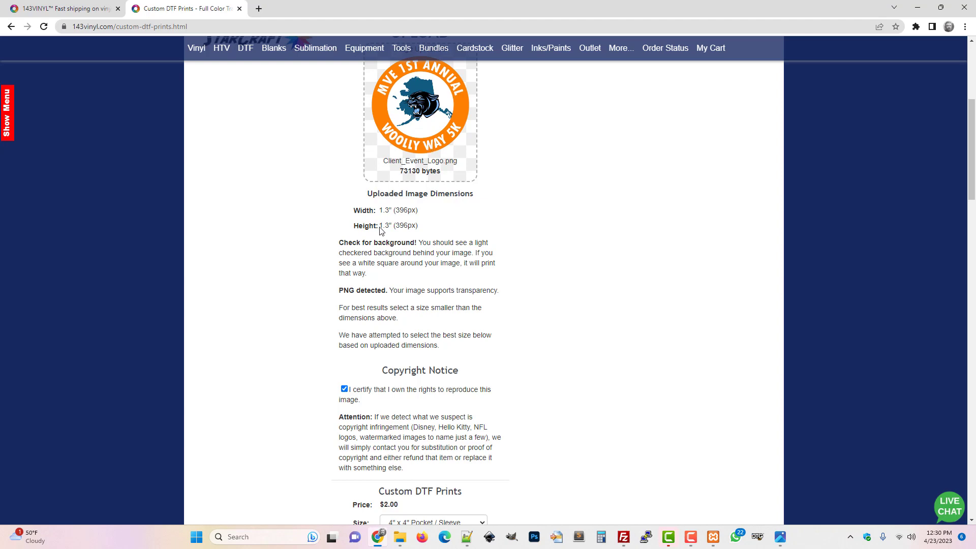
scroll(456, 307, "down", 3)
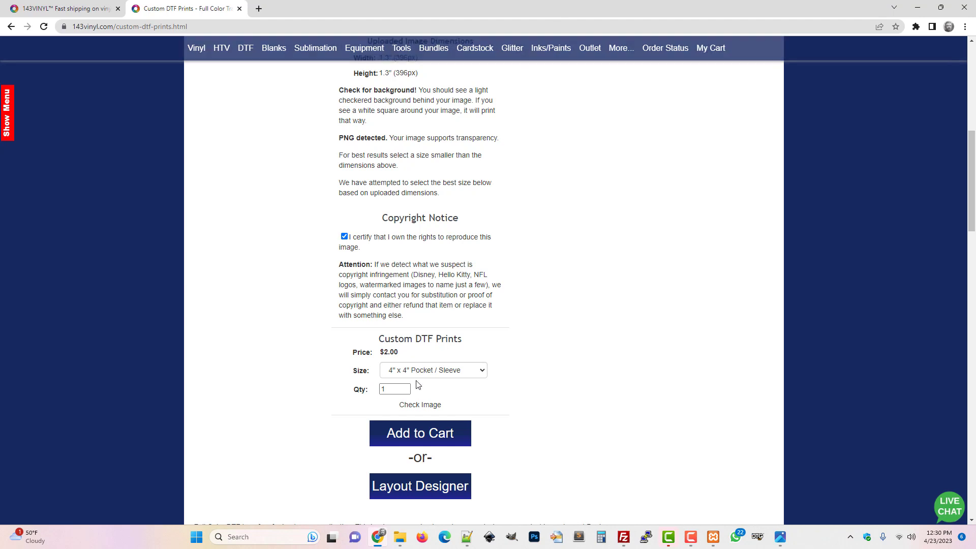
left_click(440, 369)
left_click(542, 385)
- Open the uploaded logo in the Layout Designer and drag its corner to shrink it
left_click(435, 487)
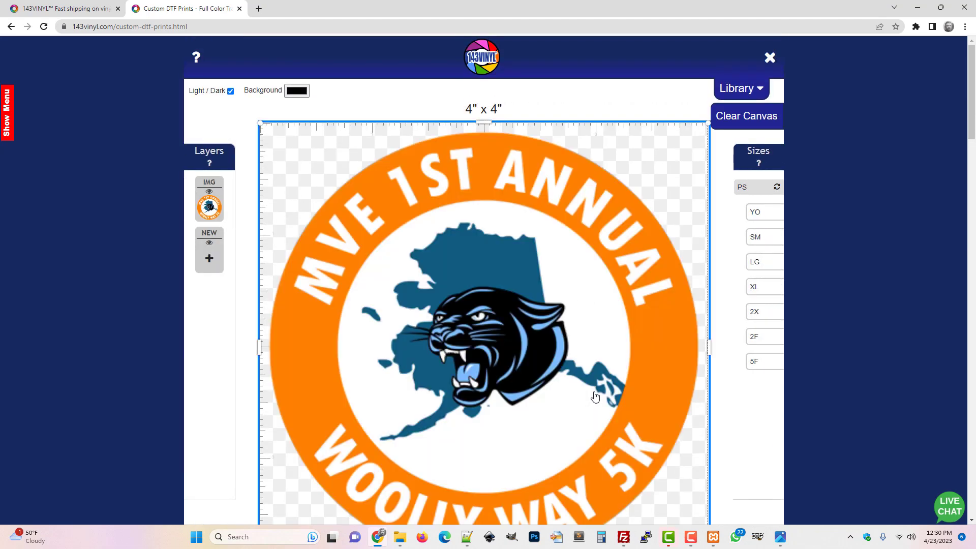
scroll(640, 440, "down", 2)
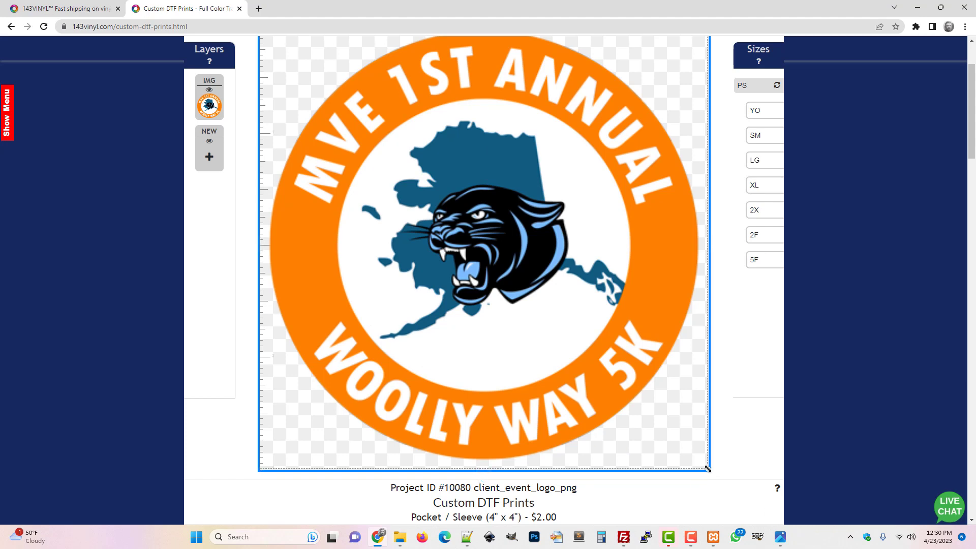
left_click_drag(708, 468, 585, 332)
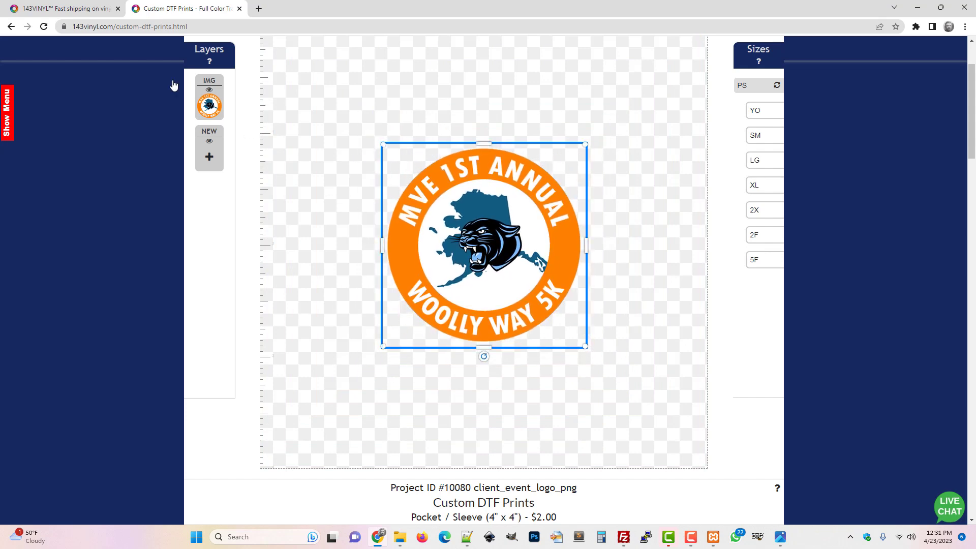
- Set the logo size to 1.3 inches in Layer Settings and move it to the top-left corner
left_click(209, 99)
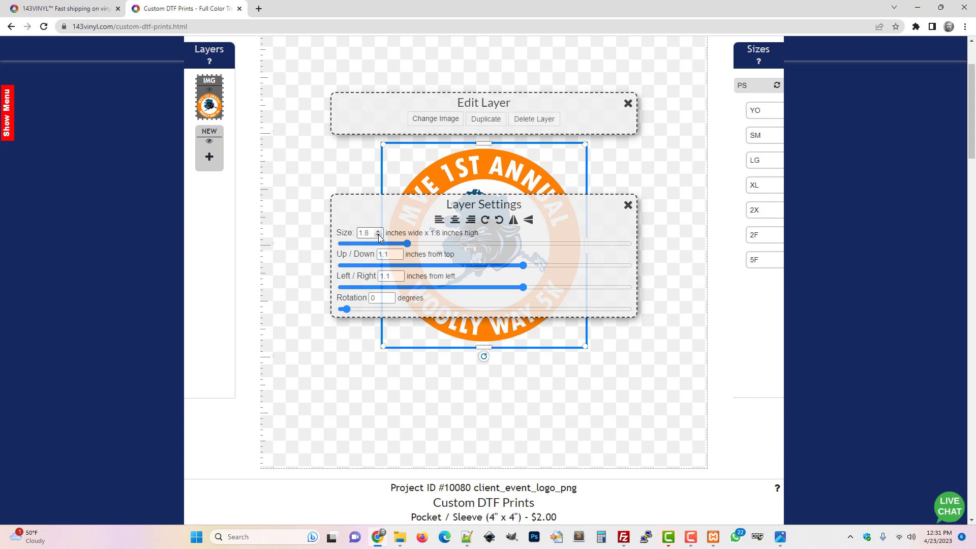
left_click(377, 236)
left_click(378, 235)
left_click(377, 235)
left_click(377, 236)
left_click(378, 235)
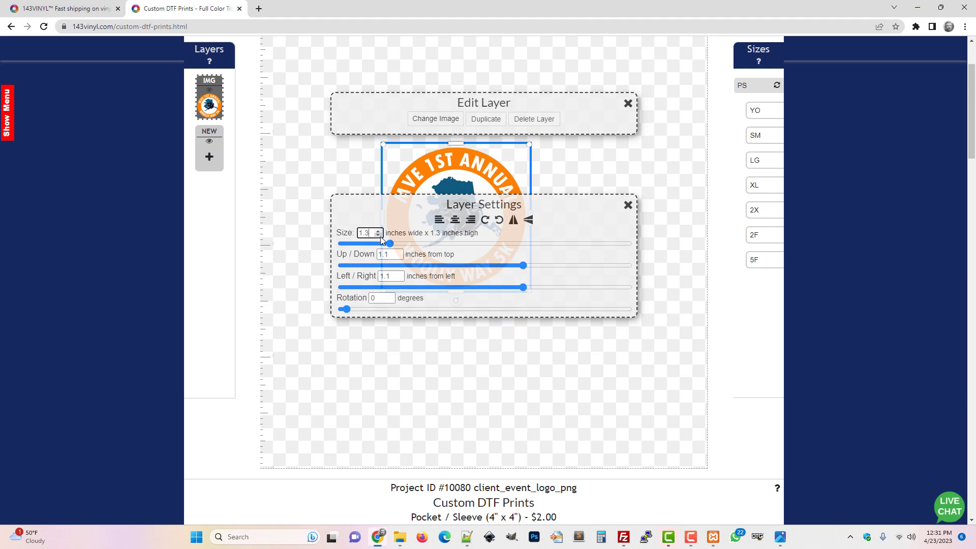
left_click(628, 205)
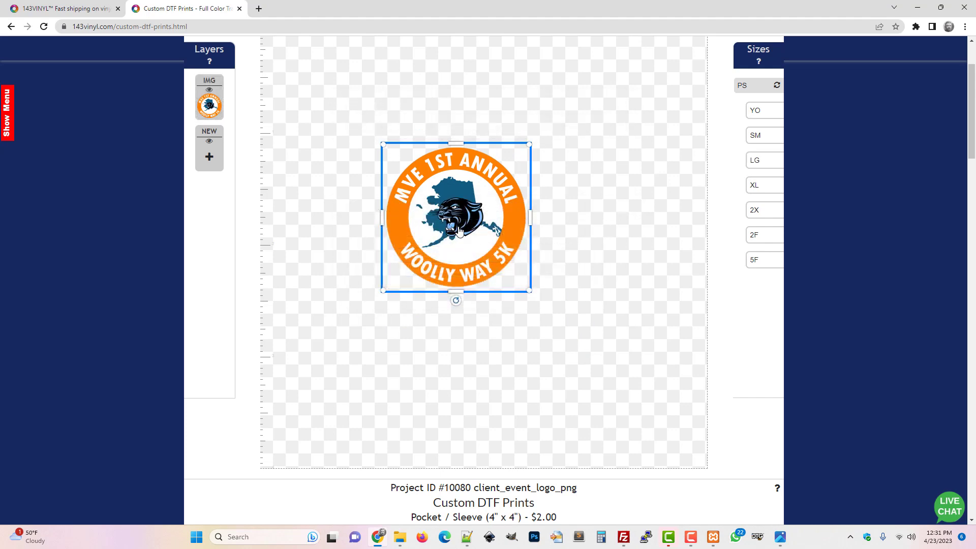
scroll(473, 359, "up", 2)
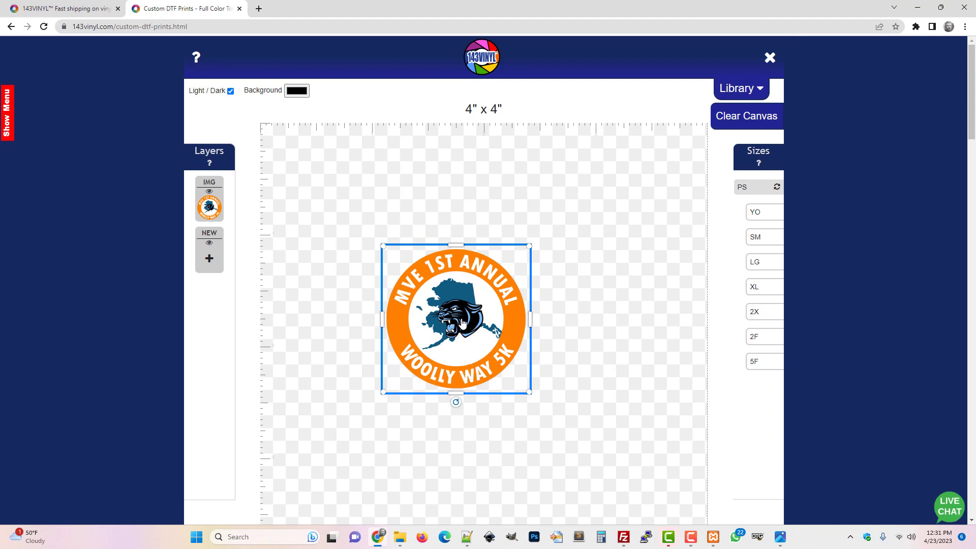
left_click_drag(462, 324, 343, 203)
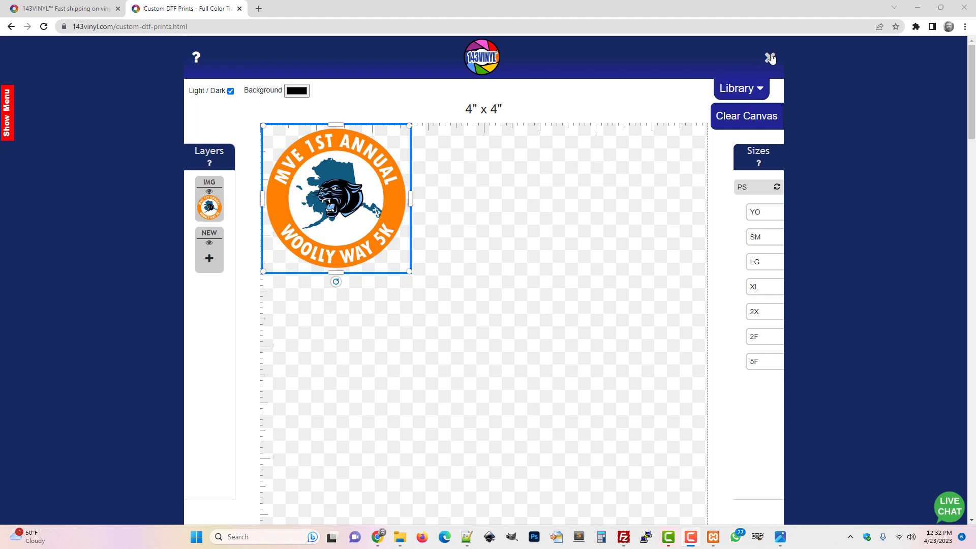
- Delete the logo layer and re-add Client_Event_Logo.png as a new image layer
left_click(209, 203)
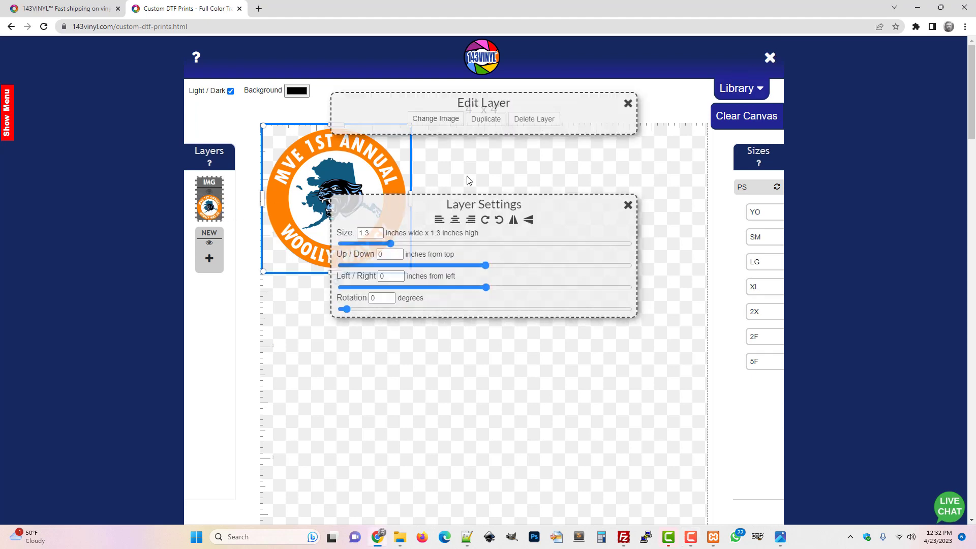
left_click(536, 120)
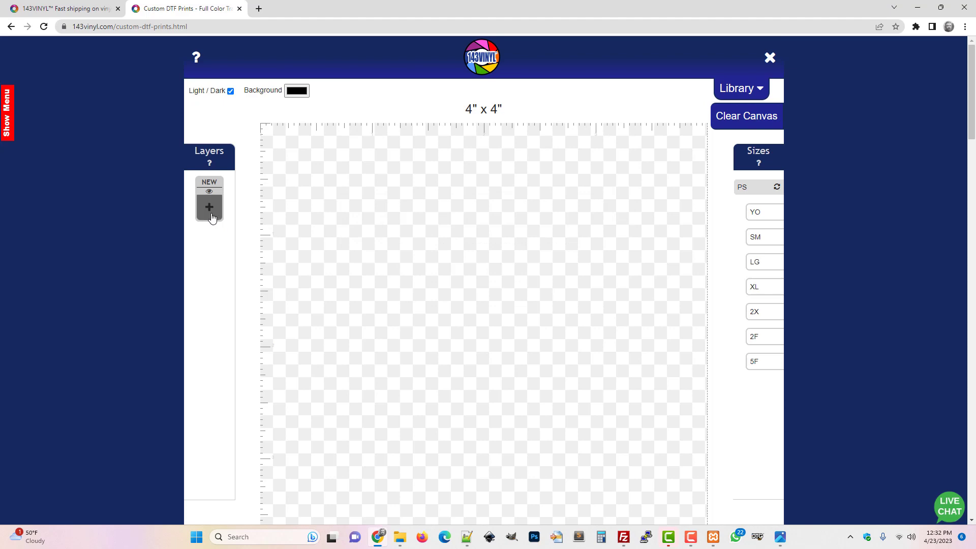
left_click(212, 218)
left_click(489, 153)
left_click(164, 91)
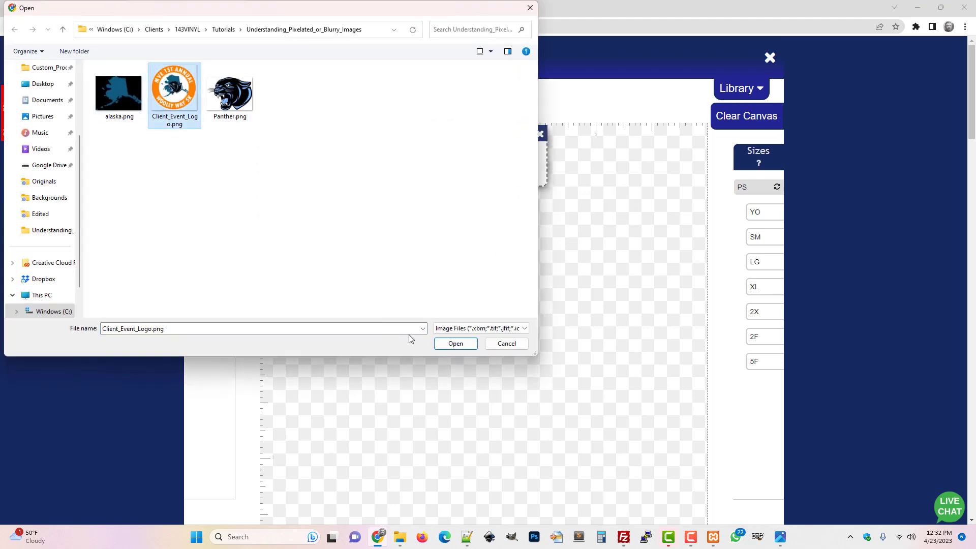
left_click(456, 343)
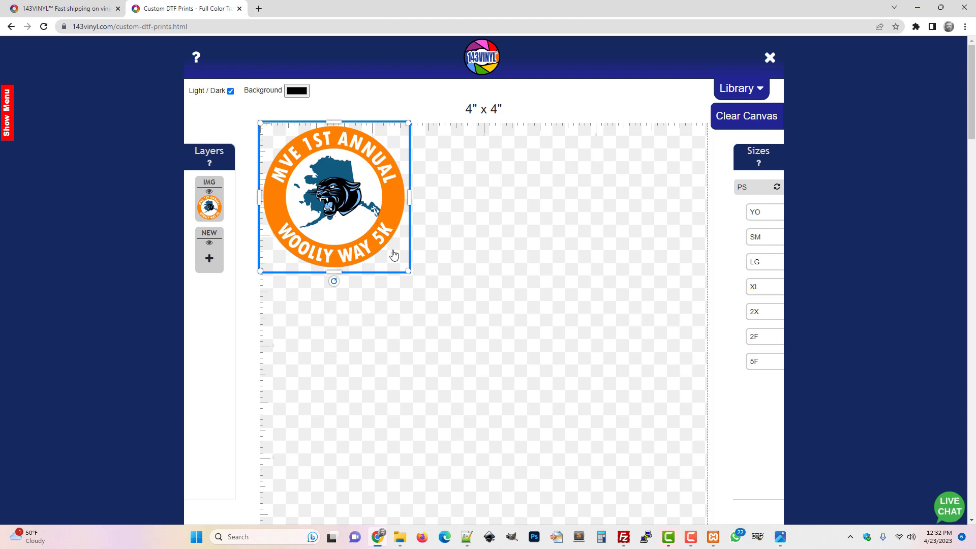
- Scale up the event logo with its corner handles and fit it inside the 4" x 4" print area
left_click_drag(408, 270, 440, 304)
left_click_drag(368, 232, 399, 255)
left_click_drag(472, 330, 605, 448)
left_click_drag(468, 269, 576, 371)
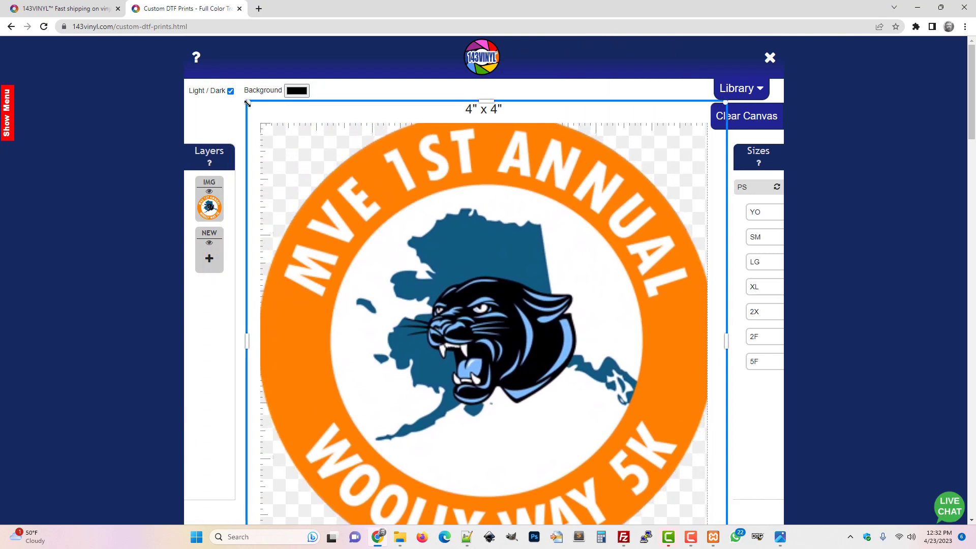
left_click_drag(247, 102, 265, 119)
left_click_drag(454, 269, 446, 270)
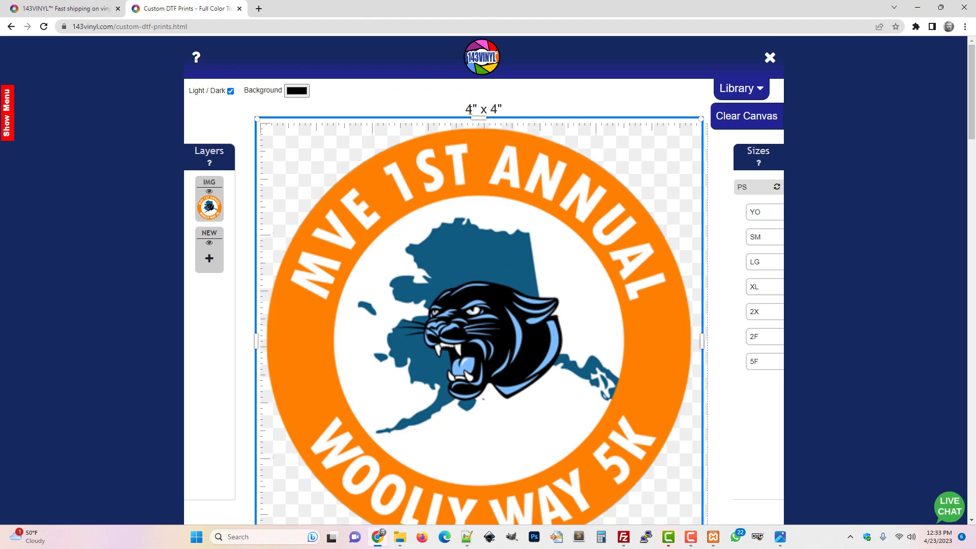
- Reposition the logo, switch the print size to XL 12" x 12", and open the logo layer's settings
left_click_drag(466, 109, 504, 112)
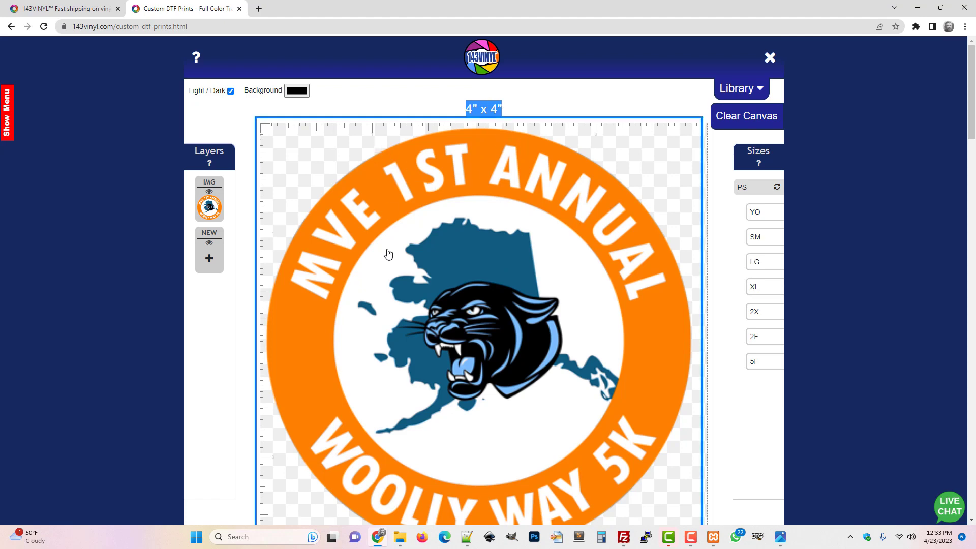
left_click_drag(418, 231, 419, 258)
left_click(371, 136)
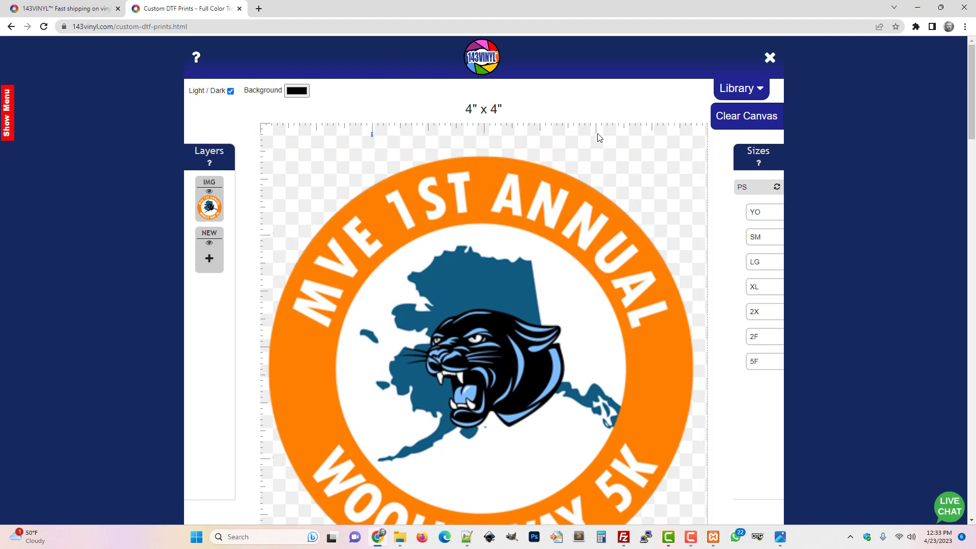
left_click(450, 299)
left_click_drag(468, 303, 466, 285)
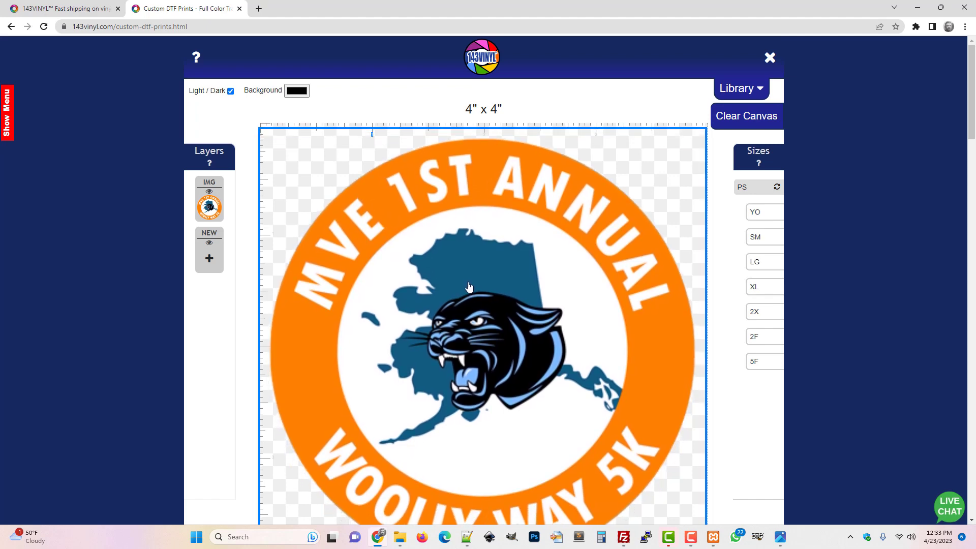
left_click(761, 288)
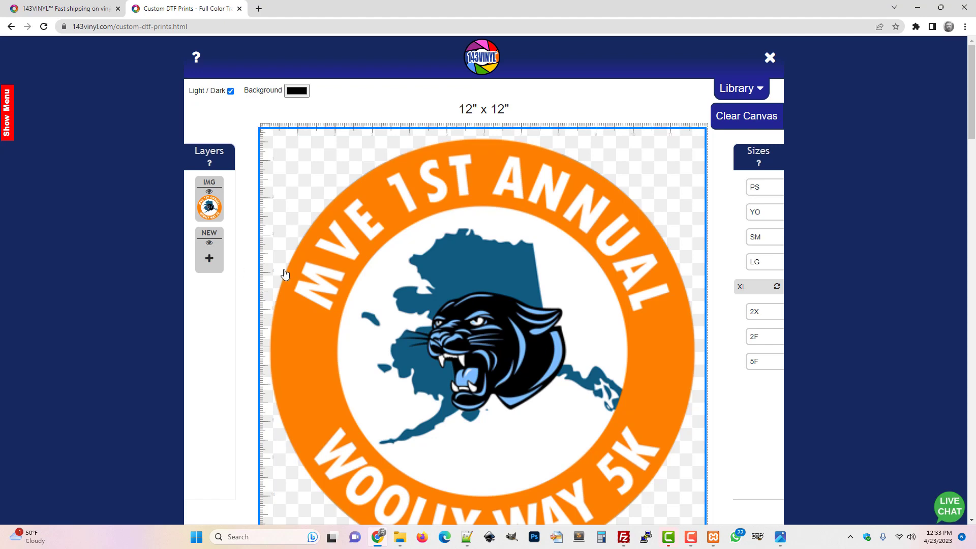
left_click(209, 204)
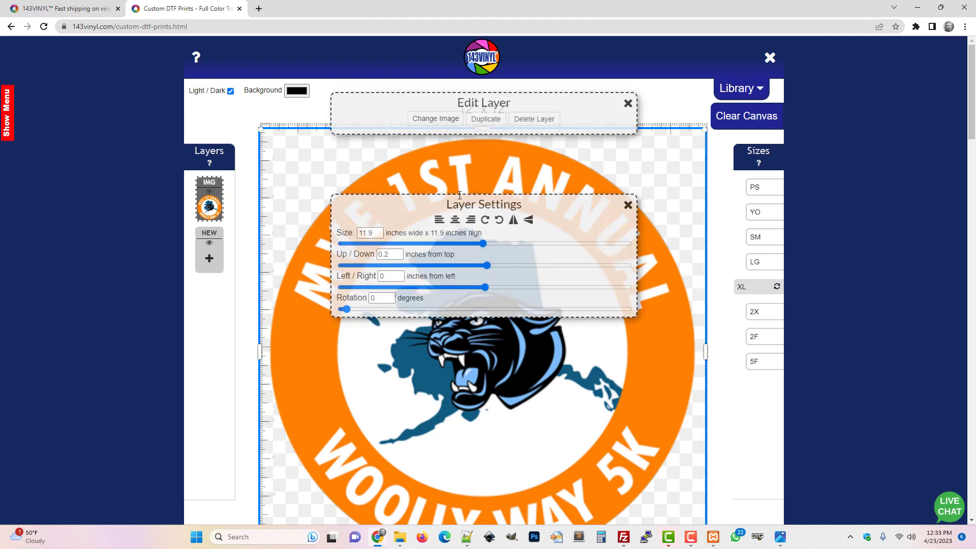
- Delete the logo layer, re-import Client_Event_Logo.png, and drag it to fill the 12" x 12" canvas
left_click(517, 122)
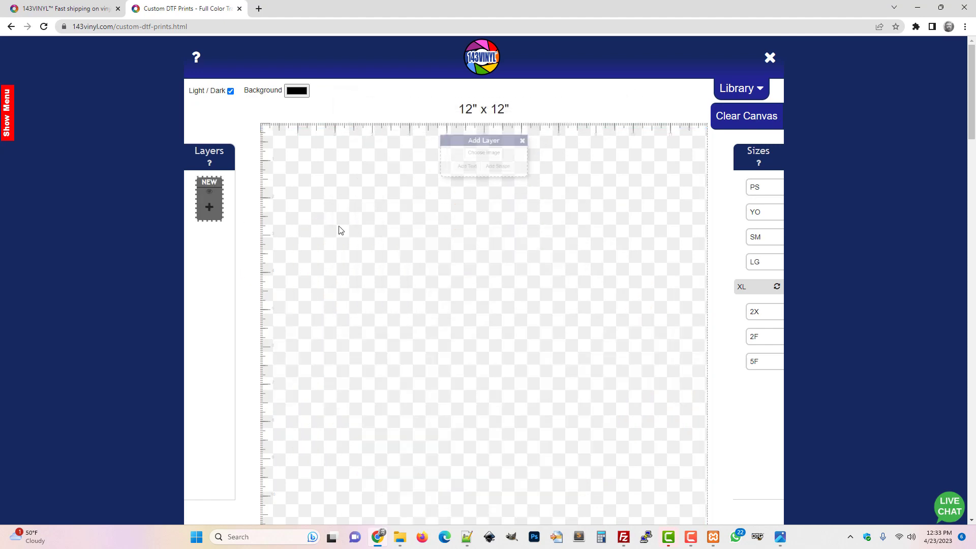
left_click(482, 153)
left_click(178, 104)
left_click(456, 344)
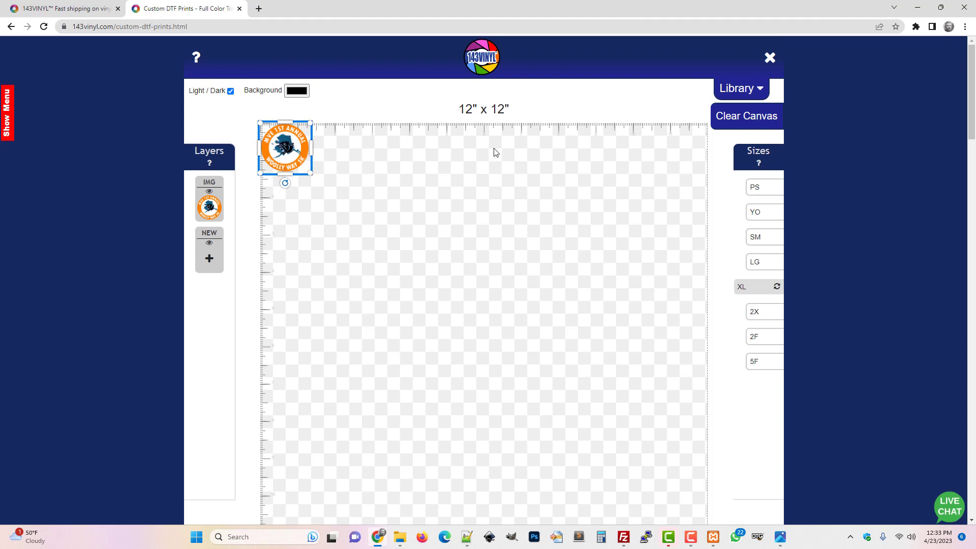
left_click_drag(295, 162, 551, 352)
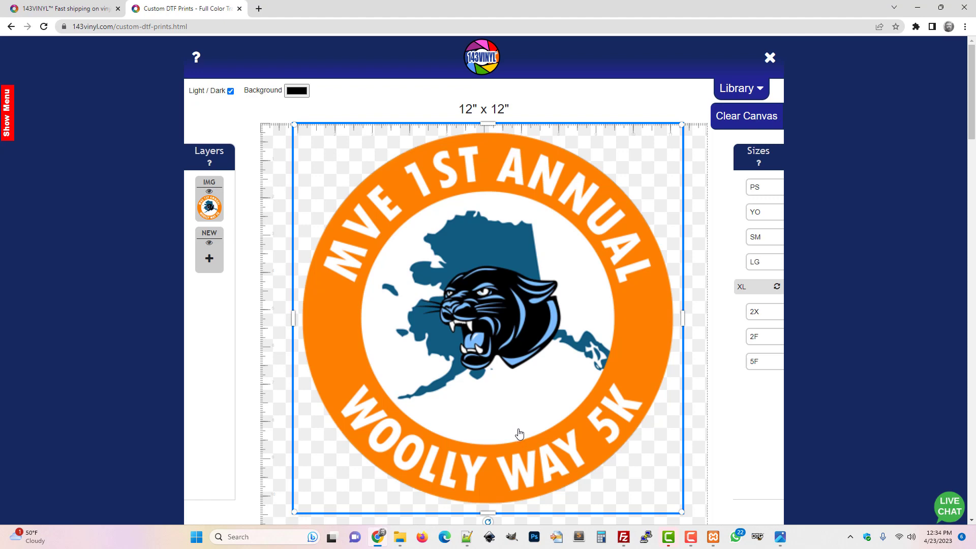
key("alt+Tab")
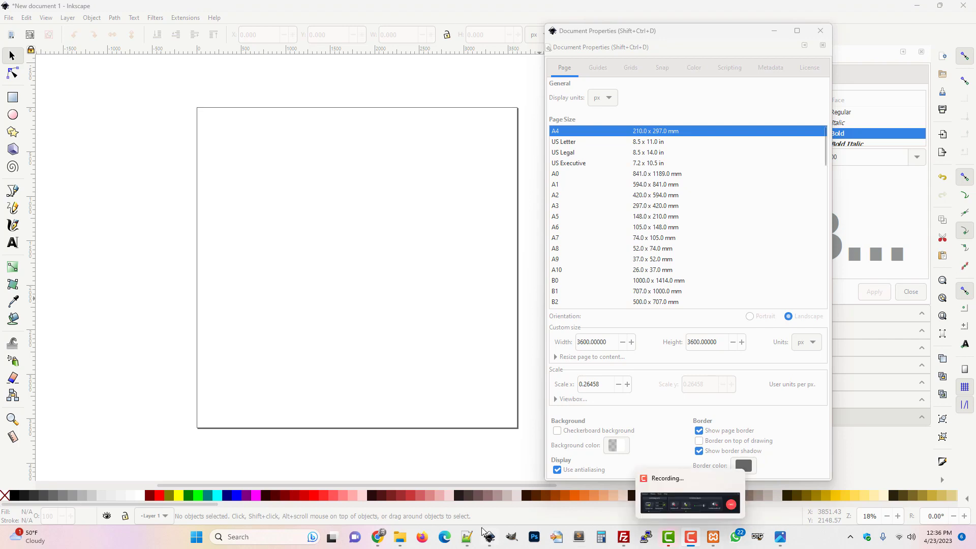
- Drag Client_Event_Logo.png from File Explorer onto the Inkscape page and confirm the embedded import
mouse_move(400, 537)
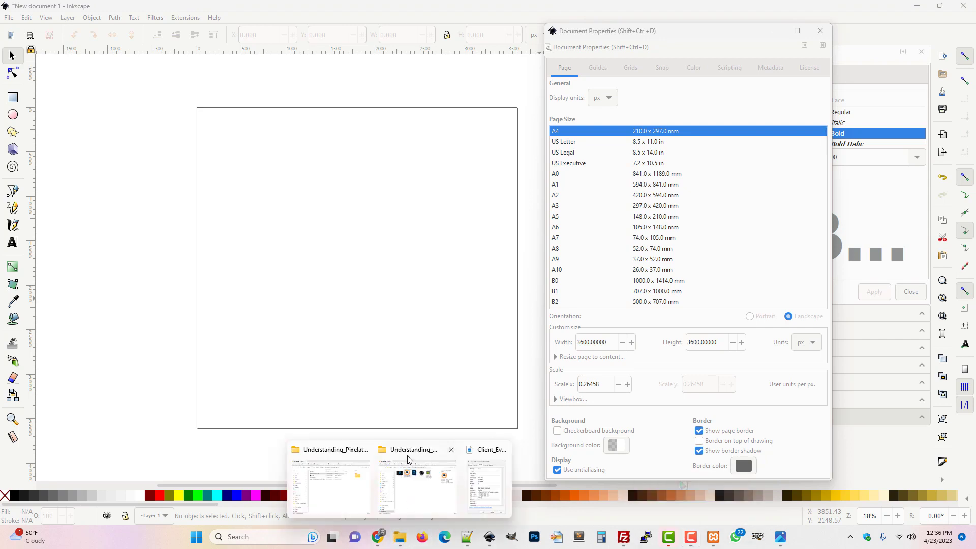
left_click(411, 456)
left_click_drag(548, 74, 734, 74)
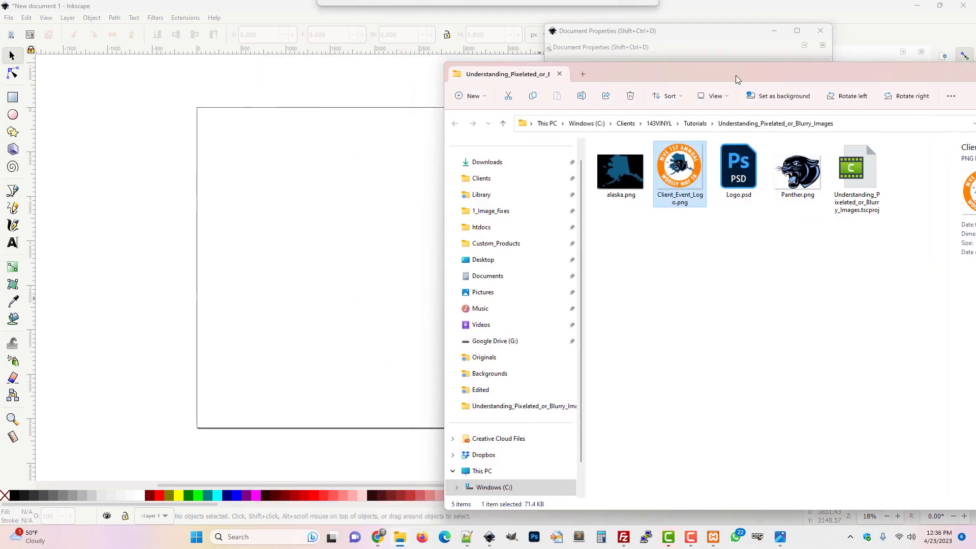
left_click_drag(681, 173, 350, 258)
left_click(545, 331)
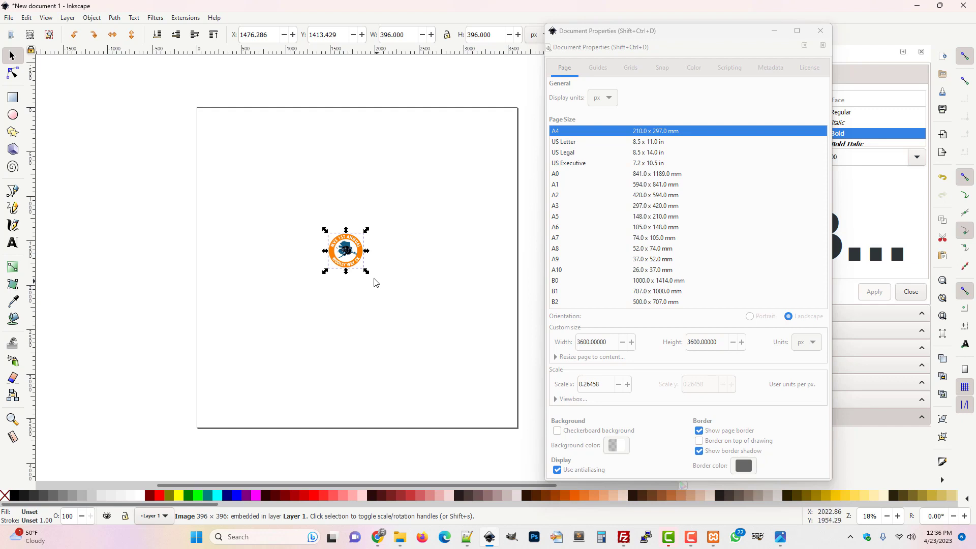
- Scale the logo up to about 3619 px and centre it horizontally and vertically on the page
left_click_drag(367, 273, 509, 442)
left_click(820, 31)
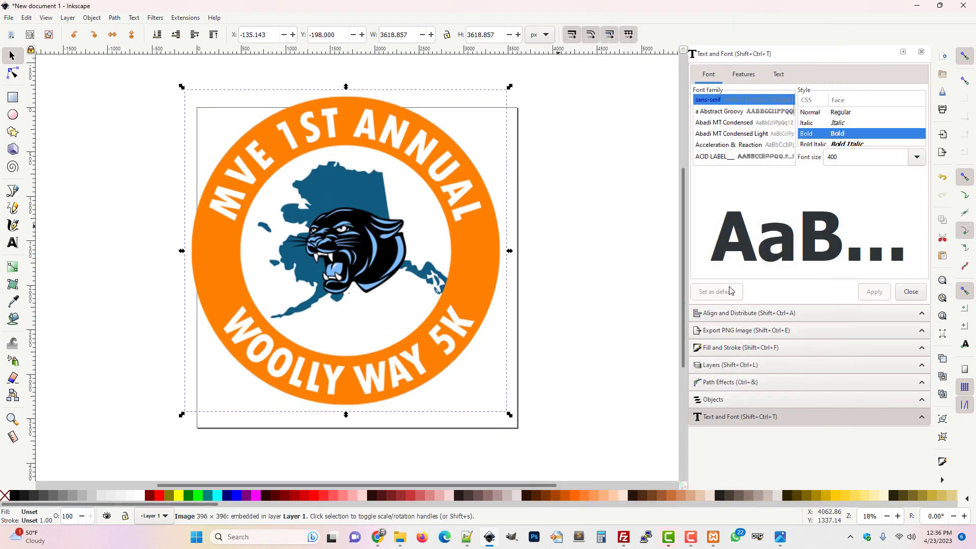
left_click(762, 313)
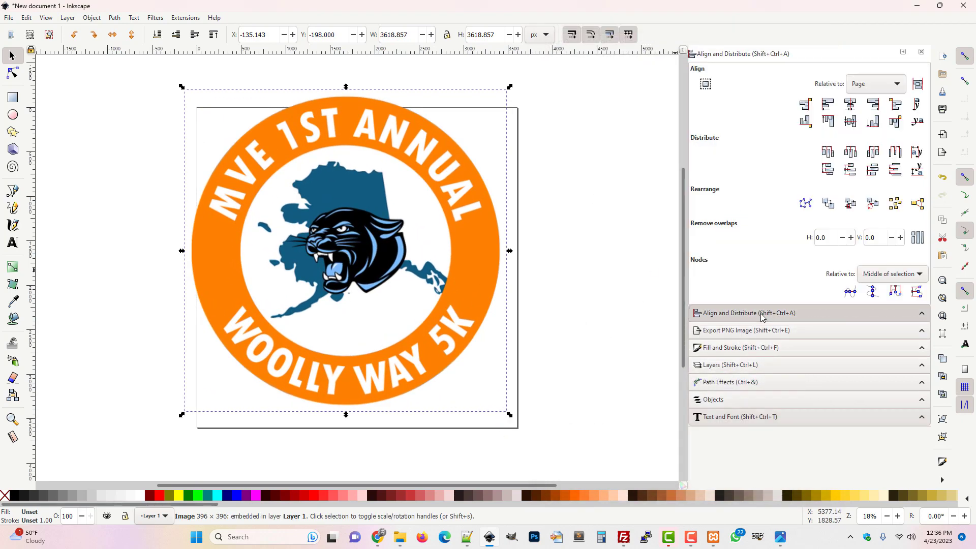
left_click(850, 104)
left_click(850, 121)
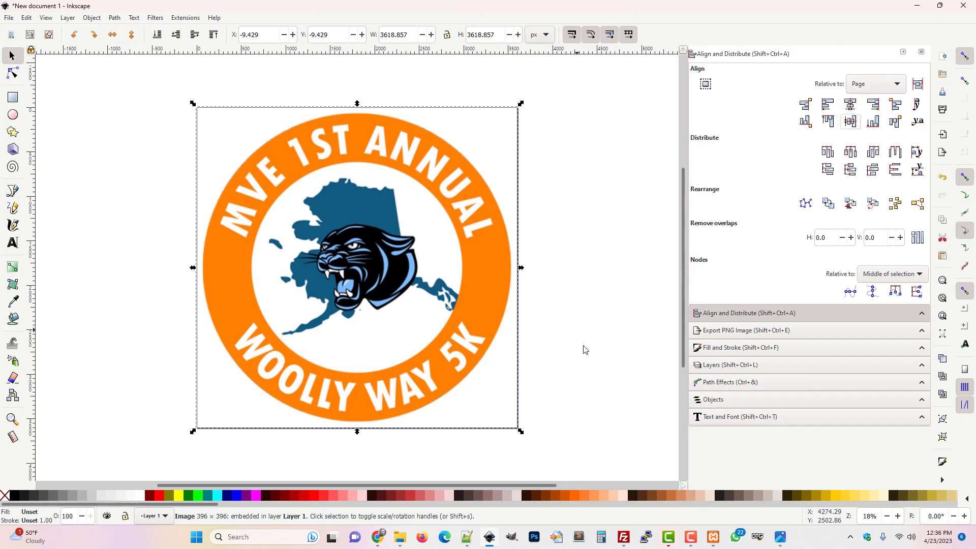
left_click(597, 315)
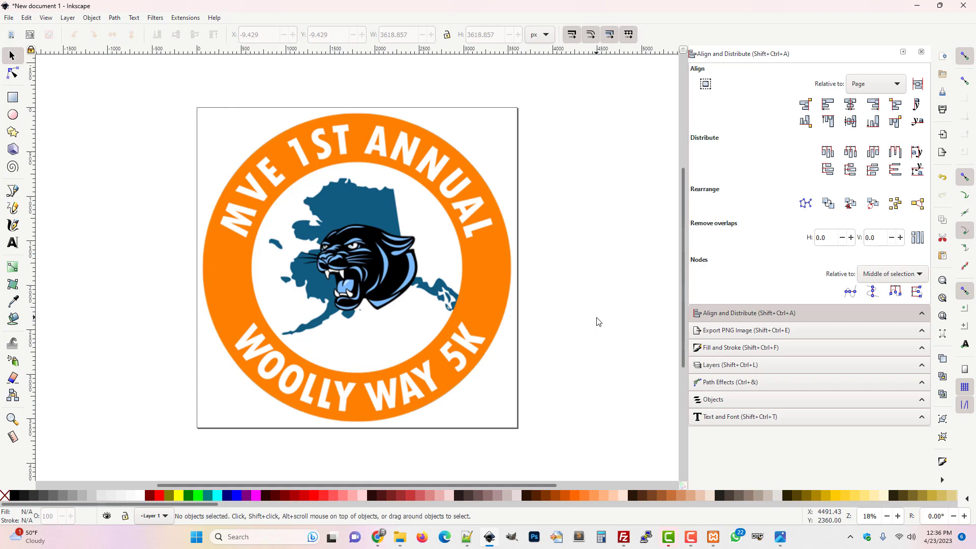
- Zoom around the panther, then view it at 1:1 and pan across its blurry edges
key("plus")
key("plus")
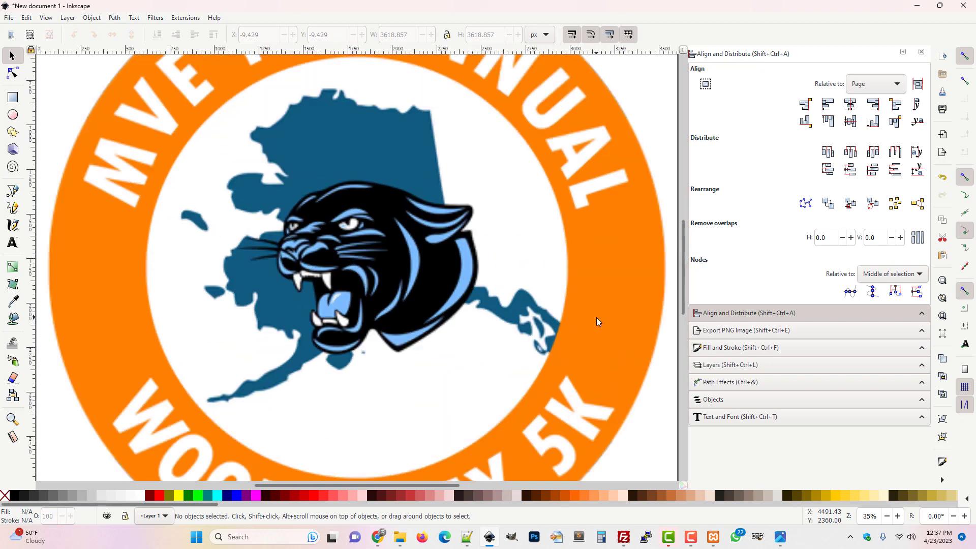
key("plus")
key("plus")
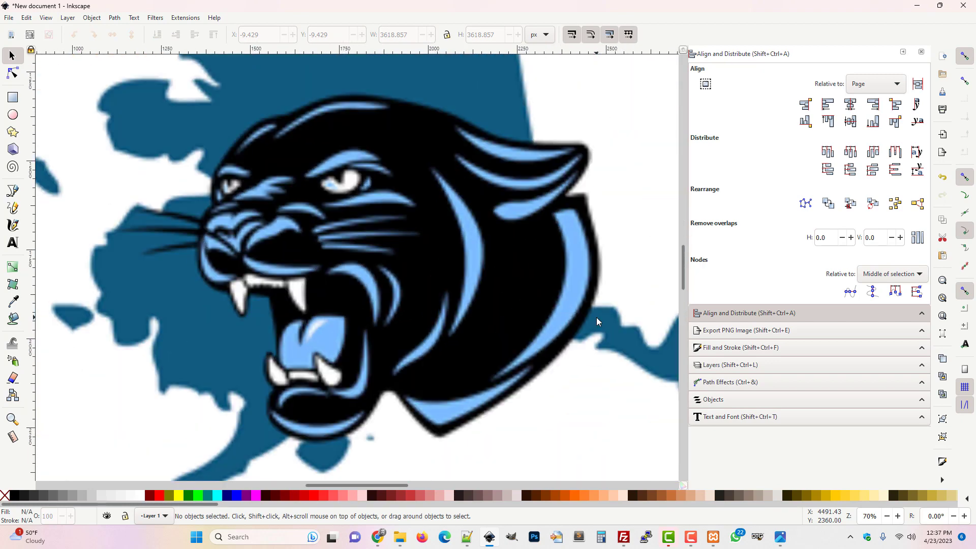
key("minus")
key("minus")
key("minus")
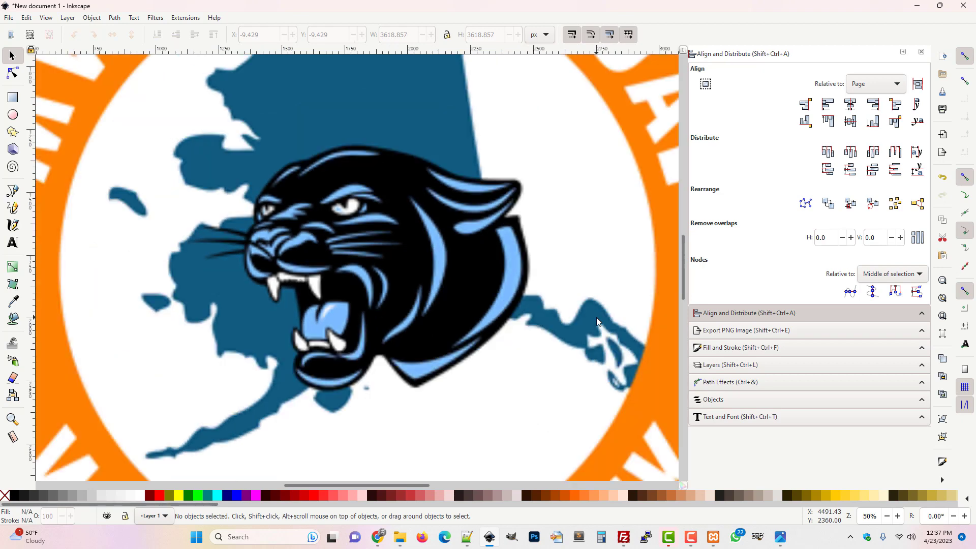
key("minus")
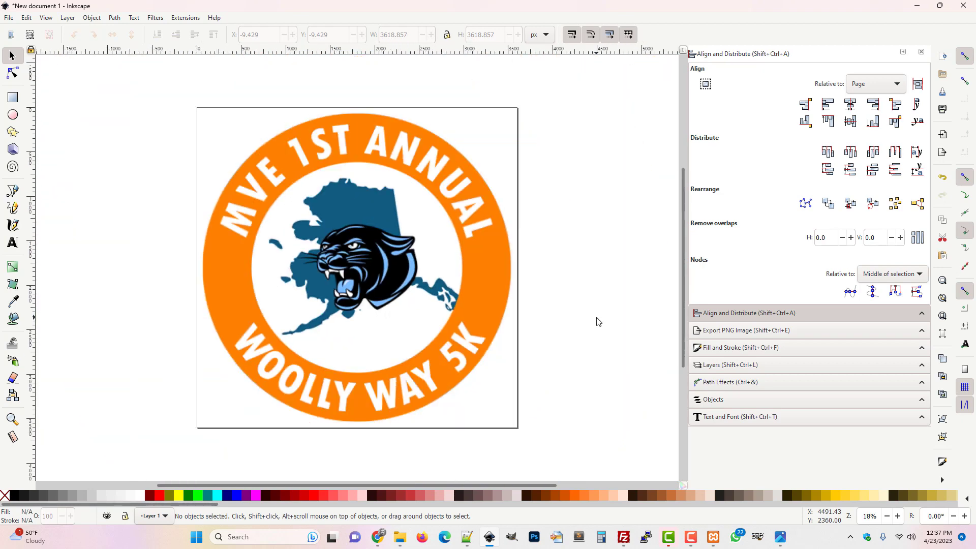
left_click(47, 17)
mouse_move(65, 34)
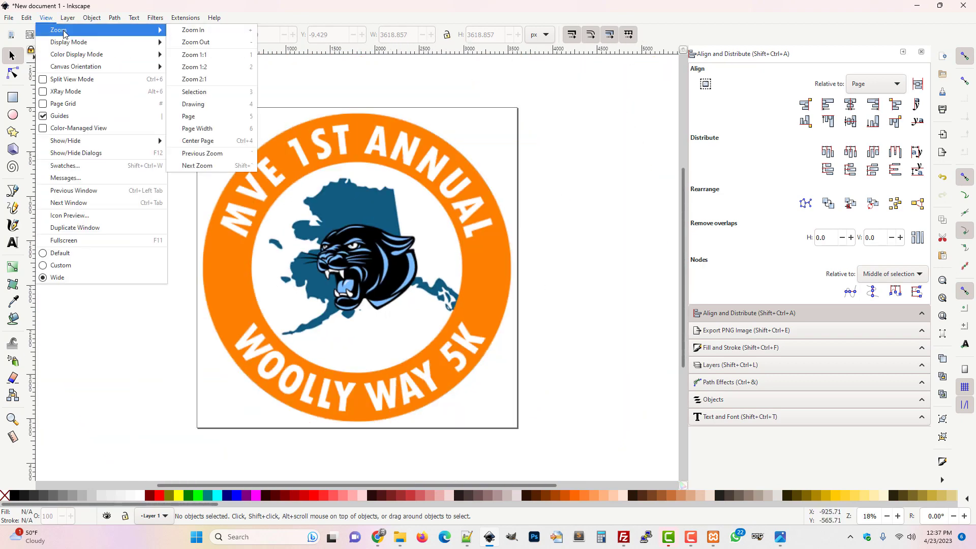
left_click(218, 62)
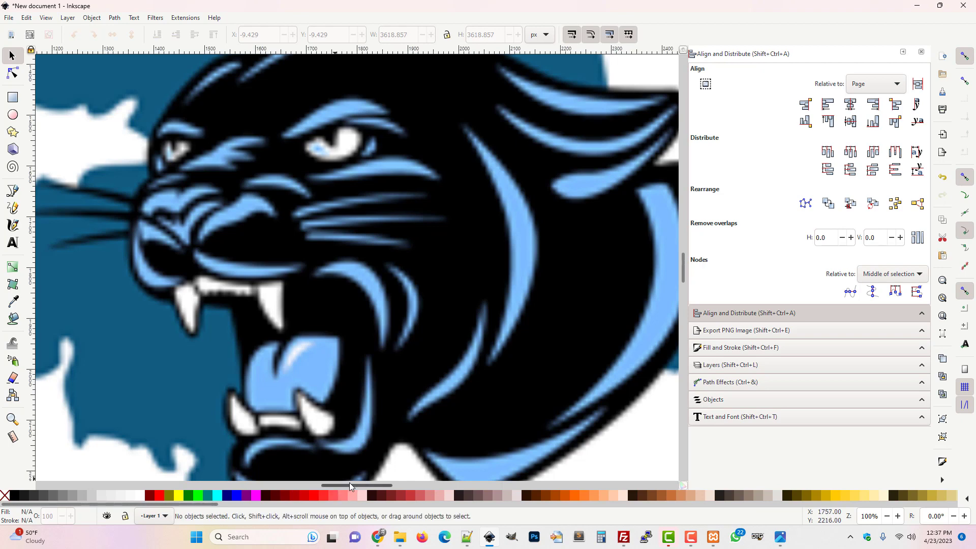
left_click_drag(353, 487, 381, 487)
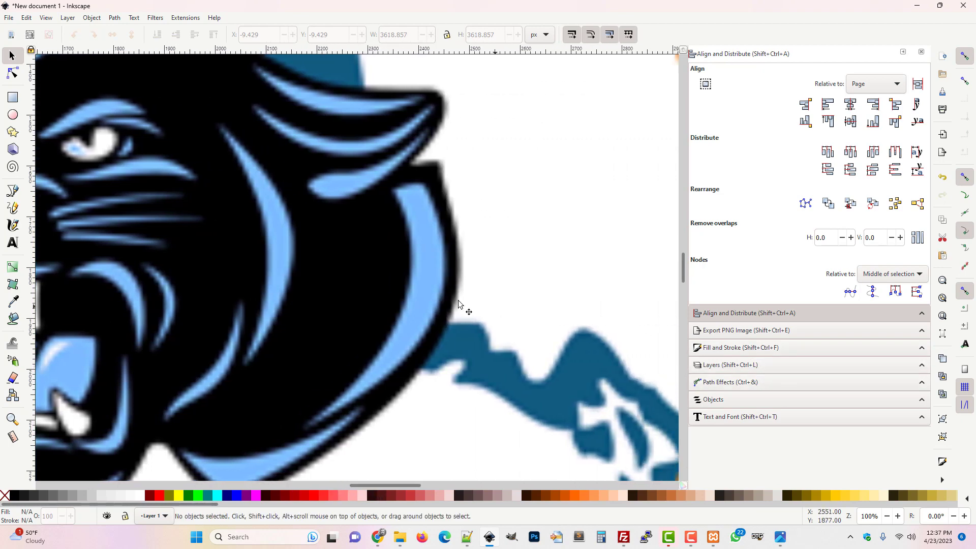
- Lower the logo image's opacity to about 51% and switch to the Bezier pen tool
left_click(424, 290)
left_click(732, 347)
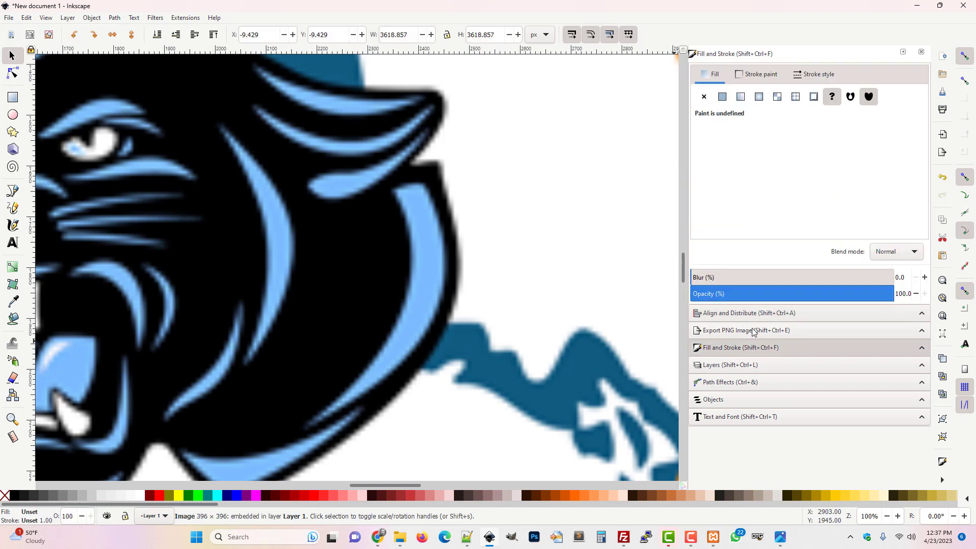
left_click(794, 294)
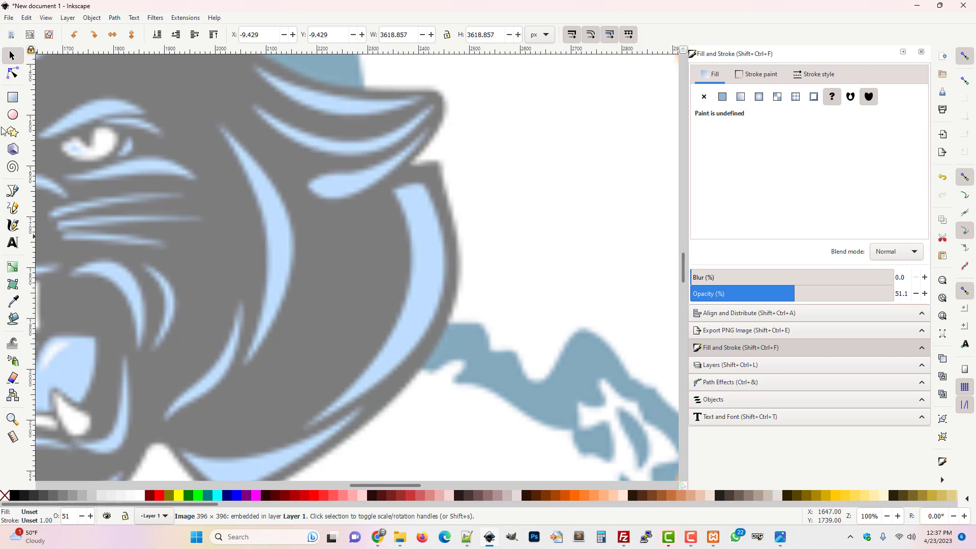
left_click(12, 191)
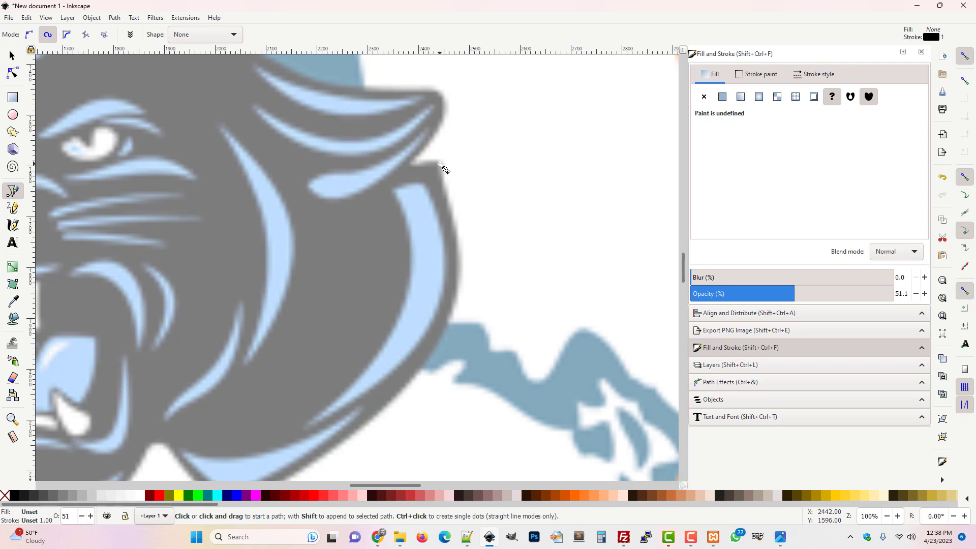
- Draw a curve with nodes down the panther's jaw edge
left_click(441, 165)
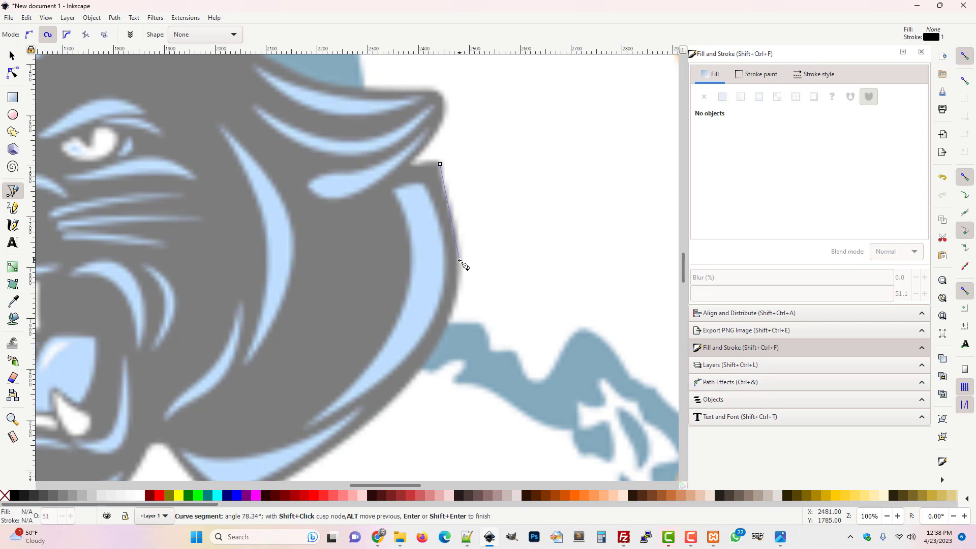
left_click(459, 288)
double_click(457, 299)
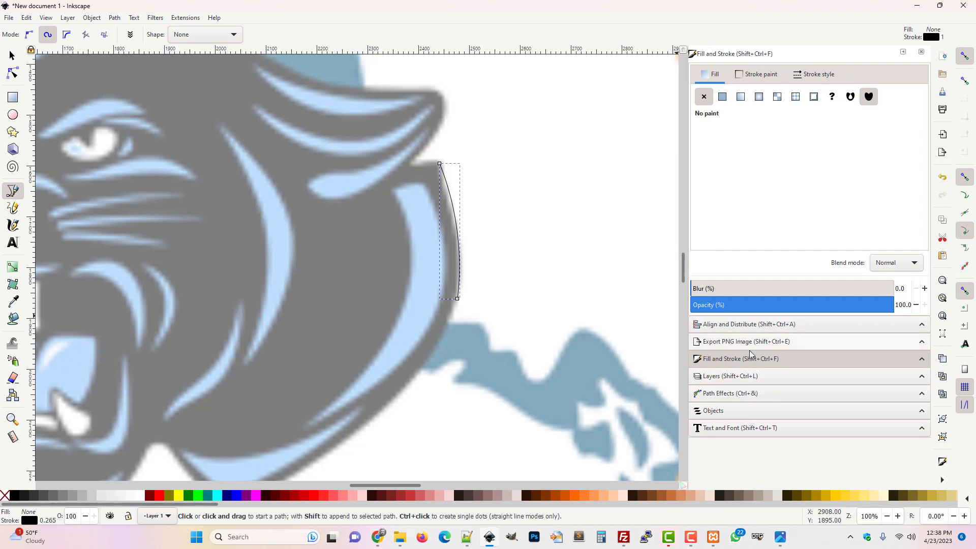
- Give the curve a 10 px stroke width and nudge it slightly into place
left_click(815, 74)
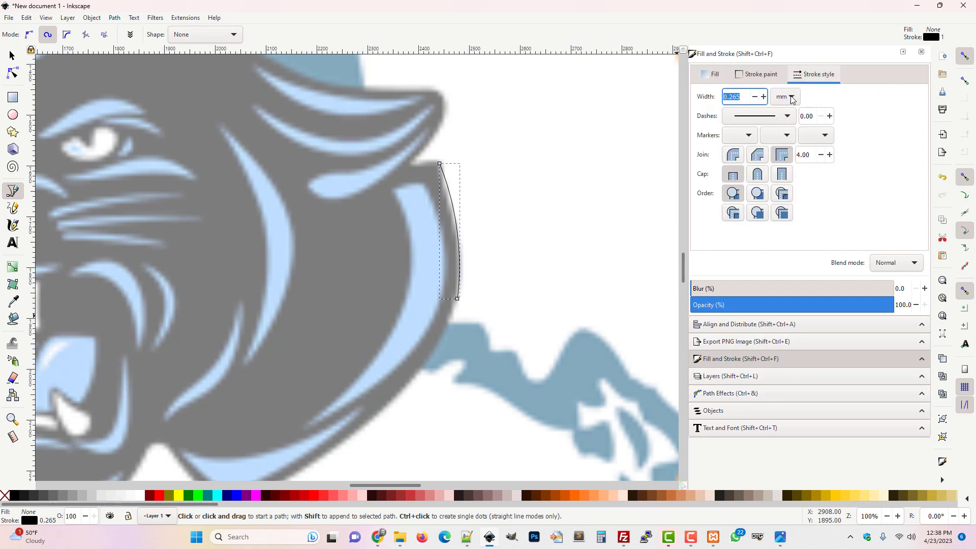
scroll(785, 99, "up", 3)
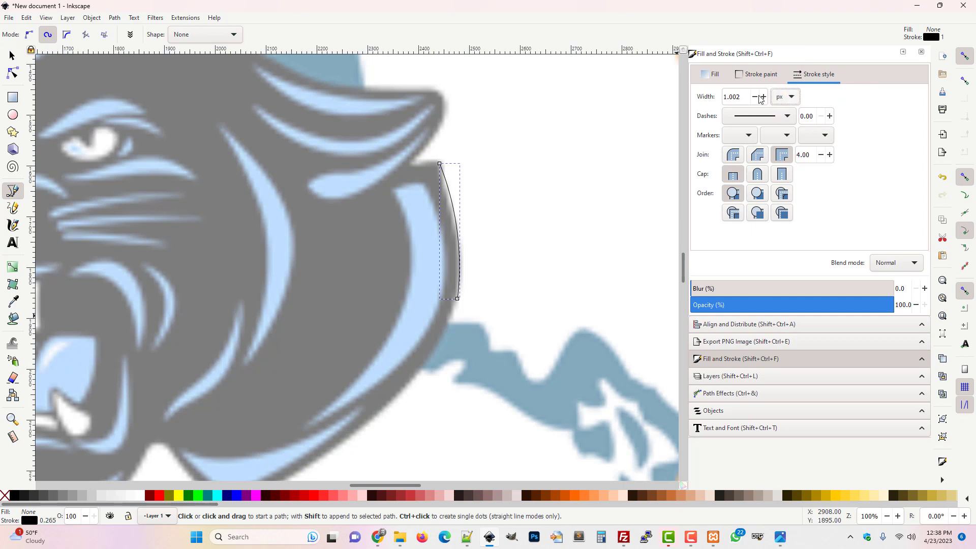
double_click(746, 99)
type("10")
key("Return")
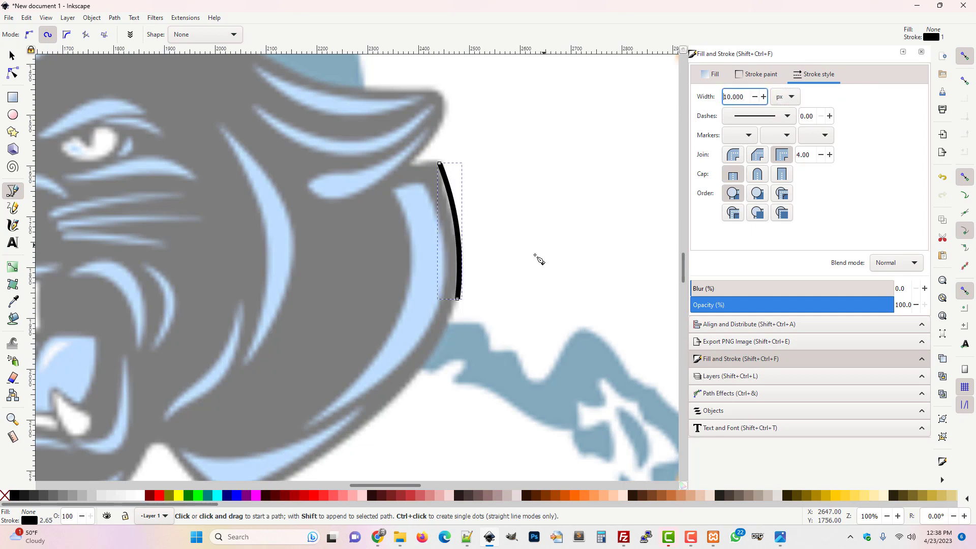
left_click(12, 55)
mouse_move(459, 210)
left_mouse_down()
mouse_move(467, 213)
mouse_move(457, 206)
left_mouse_up()
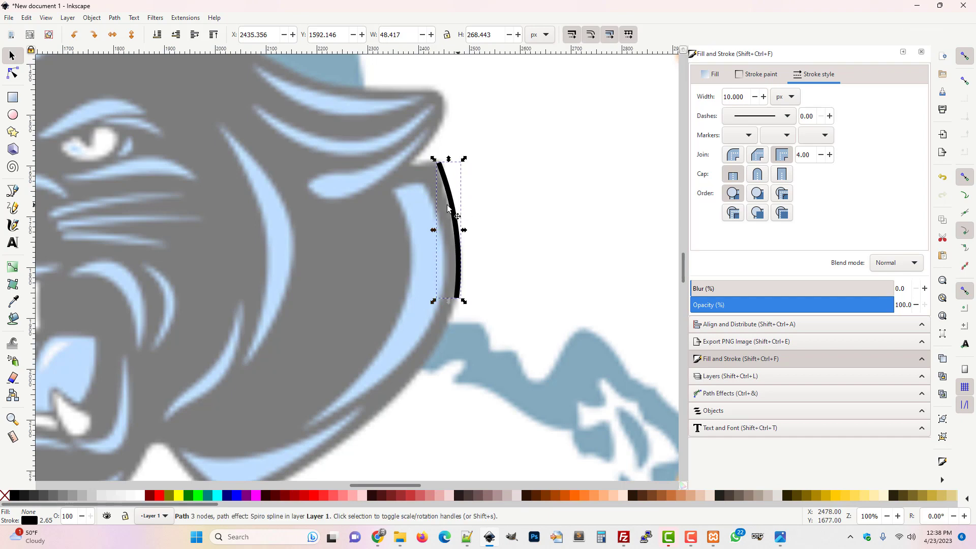
- Shift the black curve just outside the jaw edge and zoom in to check its placement
left_click_drag(456, 224, 470, 227)
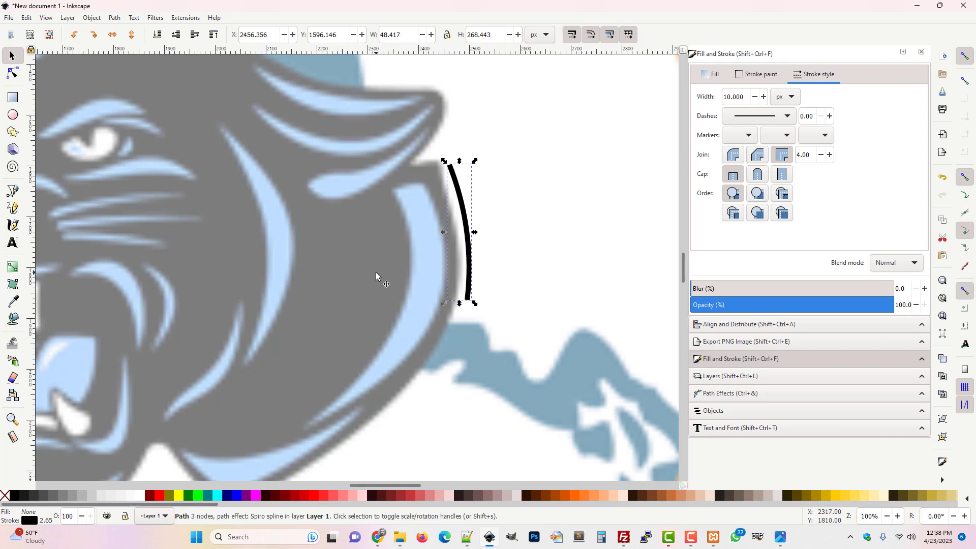
scroll(376, 273, "up", 3)
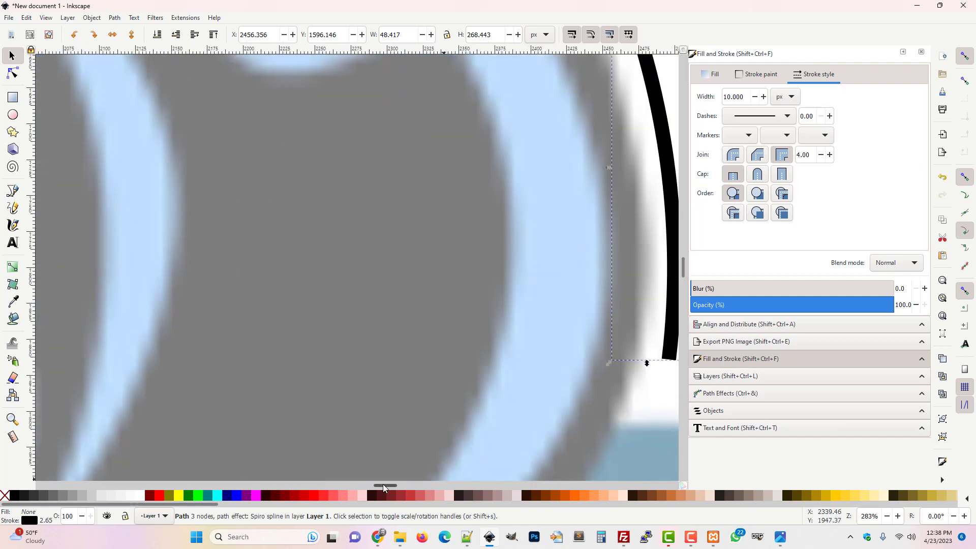
scroll(386, 485, "right", 5)
scroll(338, 407, "up", 1)
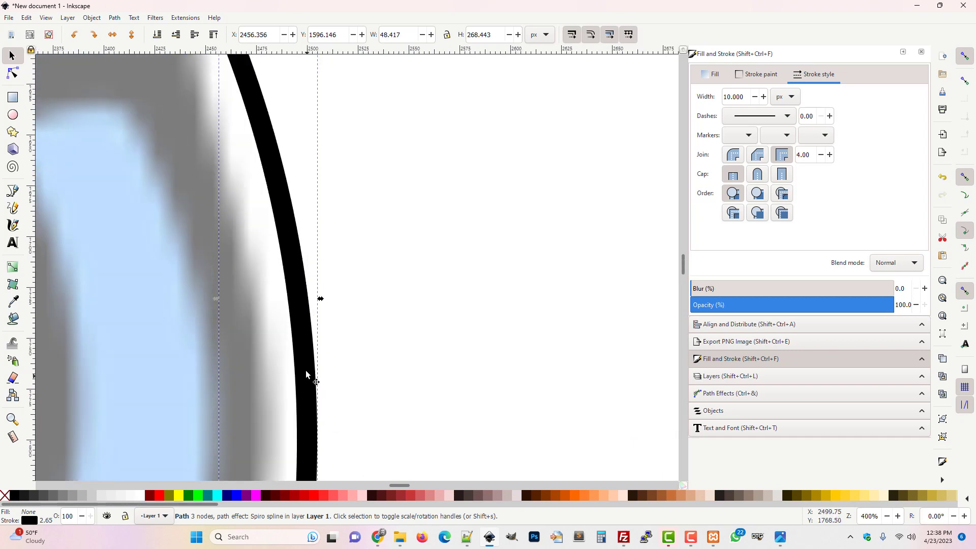
scroll(306, 372, "up", 1)
scroll(267, 354, "up", 1)
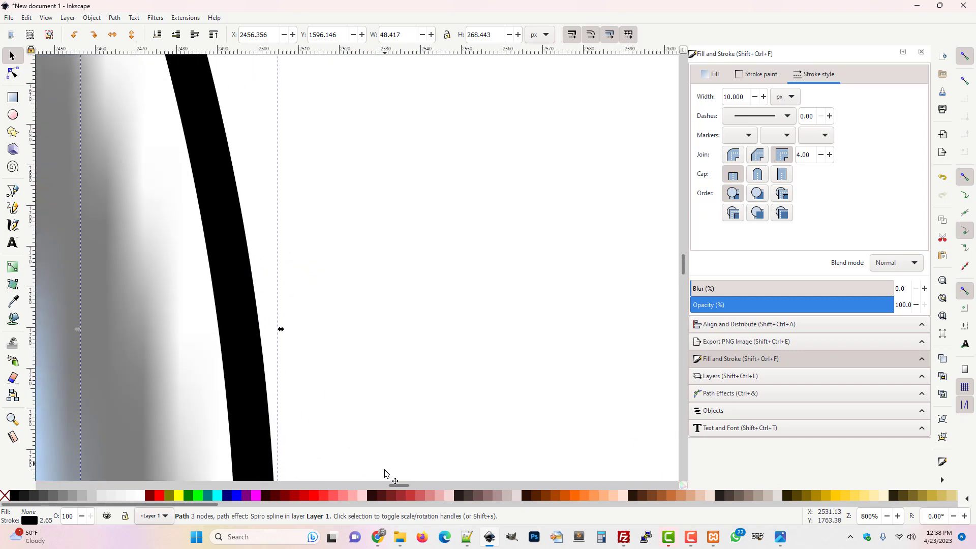
left_click_drag(397, 487, 393, 484)
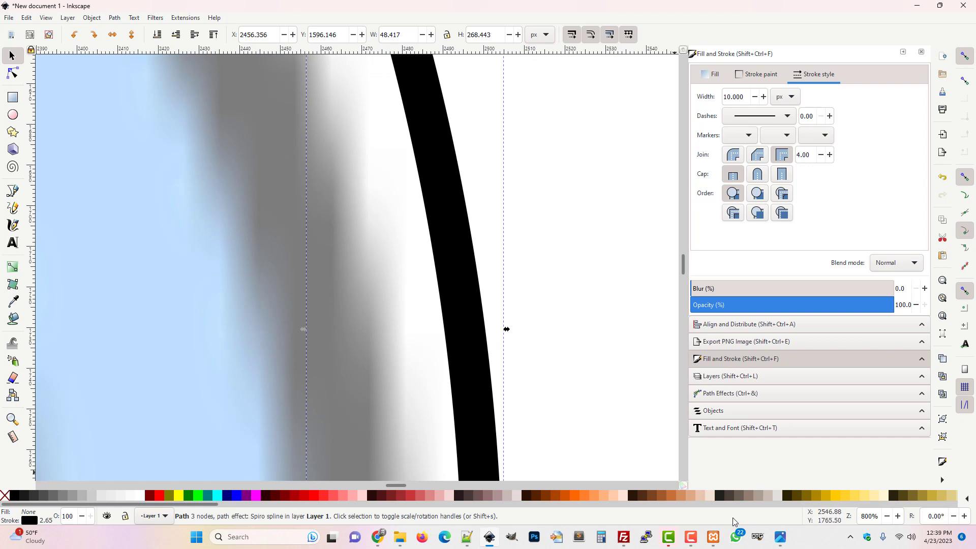
- Zoom into Client_Event_Logo.png to inspect the blocky panther jaw pixels, then return to 100%
left_click(690, 536)
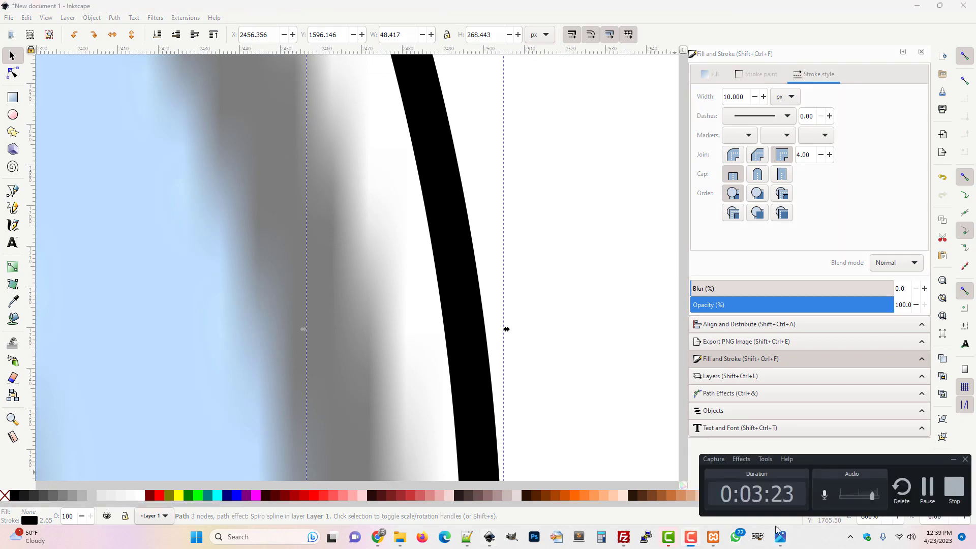
left_click(929, 489)
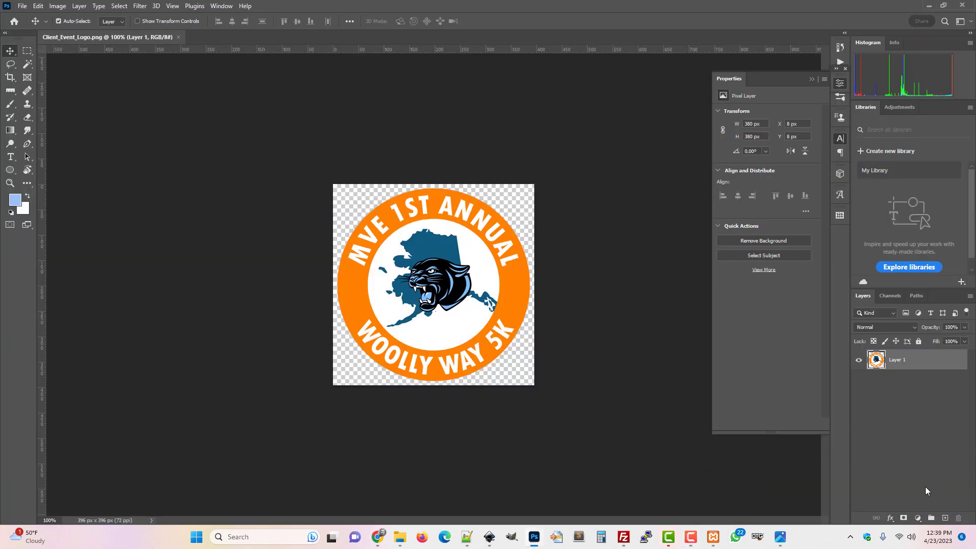
key("ctrl+plus")
key("ctrl+plus")
key("ctrl+plus")
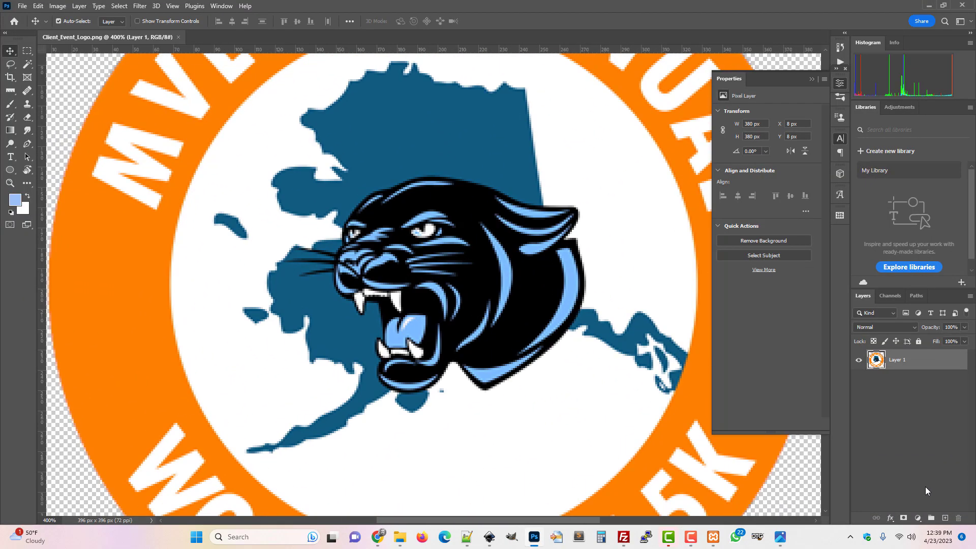
key("ctrl+plus")
key("ctrl+plus")
key("ctrl+plus")
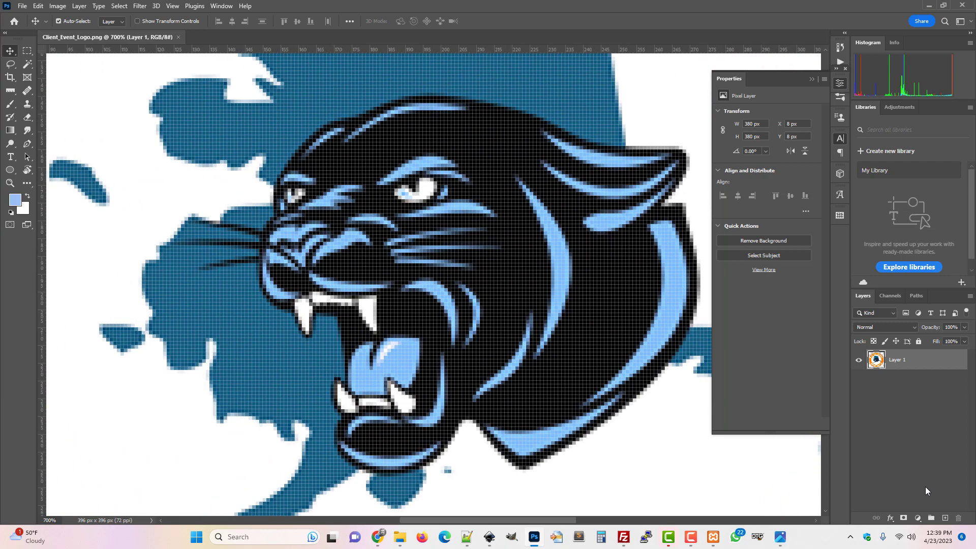
key("ctrl+plus")
key("ctrl+plus")
key("ctrl+plus")
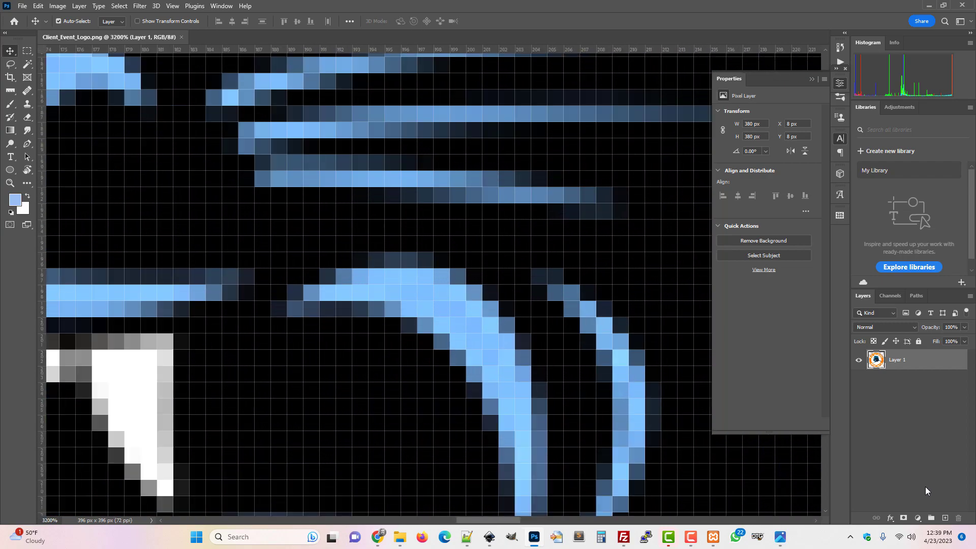
key("ctrl")
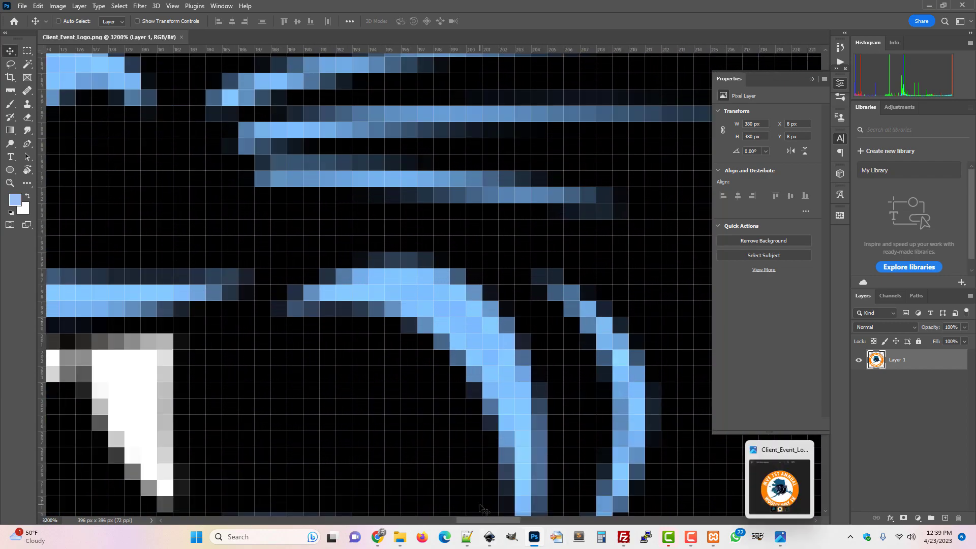
left_click_drag(483, 520, 575, 537)
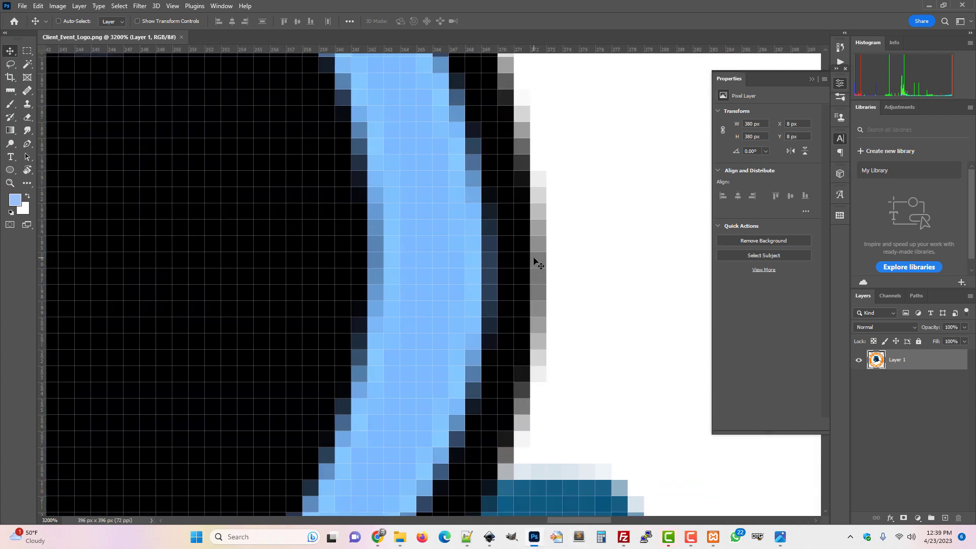
key("ctrl+plus")
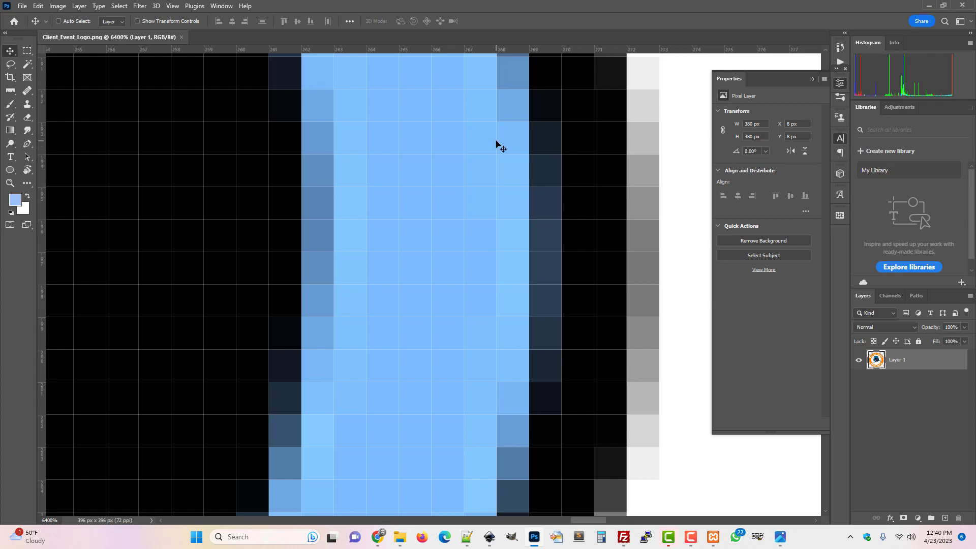
key("ctrl+minus")
key("ctrl+minus")
key("ctrl+minus")
key("ctrl+minus")
key("ctrl+minus")
key("ctrl+minus")
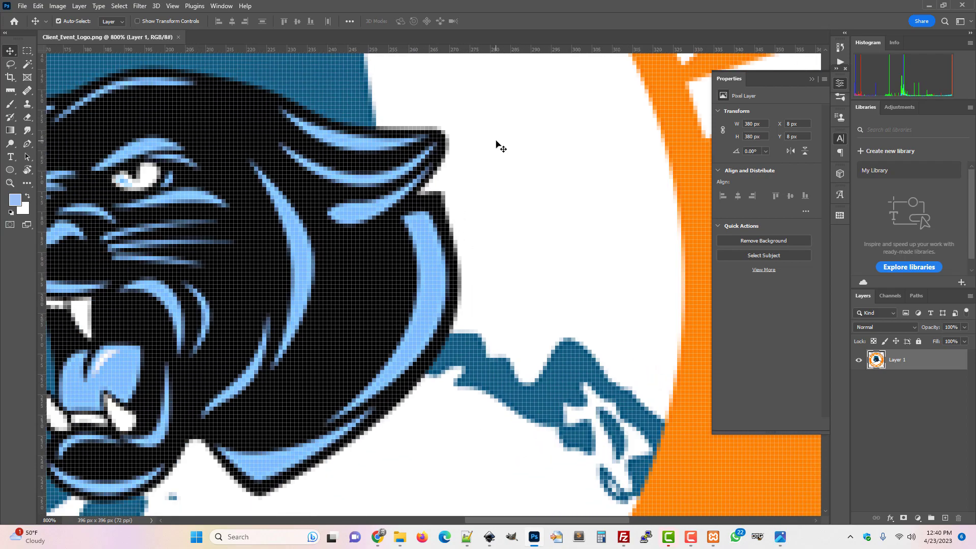
key("ctrl+minus")
key("ctrl+minus")
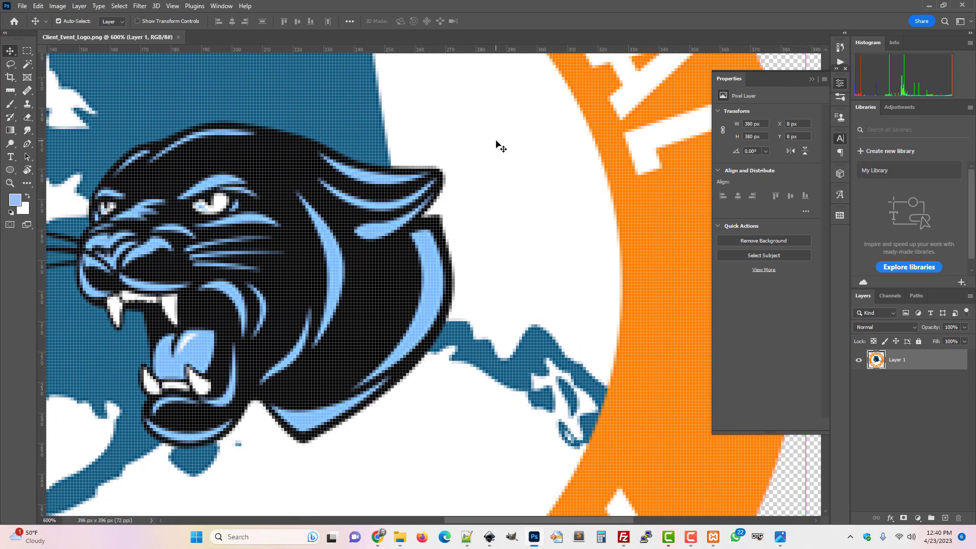
key("ctrl+plus")
key("ctrl+plus")
key("ctrl+plus")
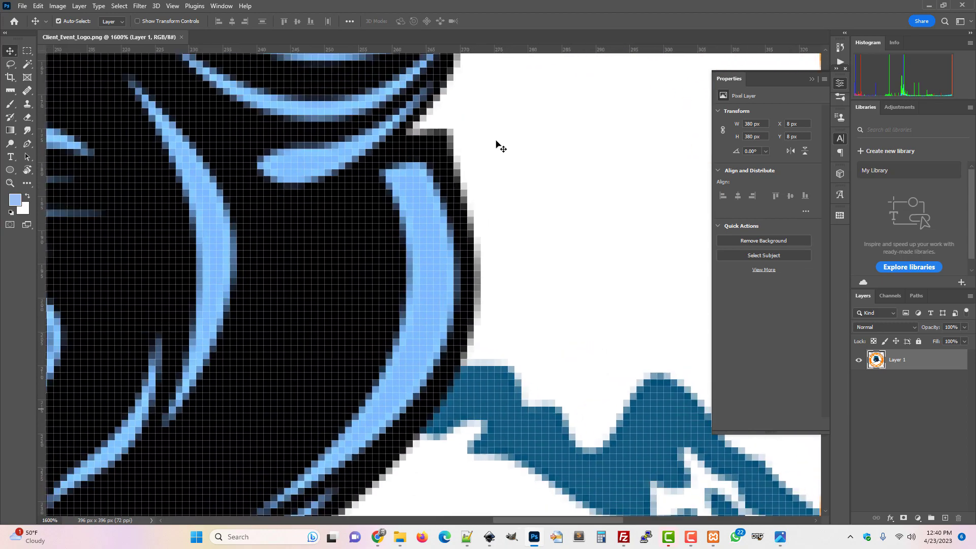
key("ctrl+minus")
key("ctrl+minus")
key("ctrl+minus")
key("ctrl+minus")
key("ctrl+minus")
key("ctrl+minus")
key("ctrl+minus")
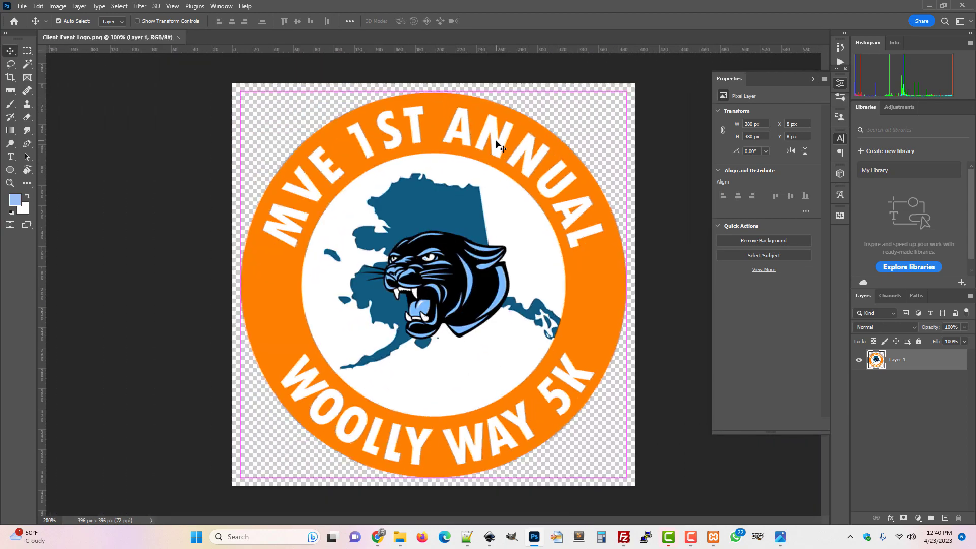
key("ctrl+minus")
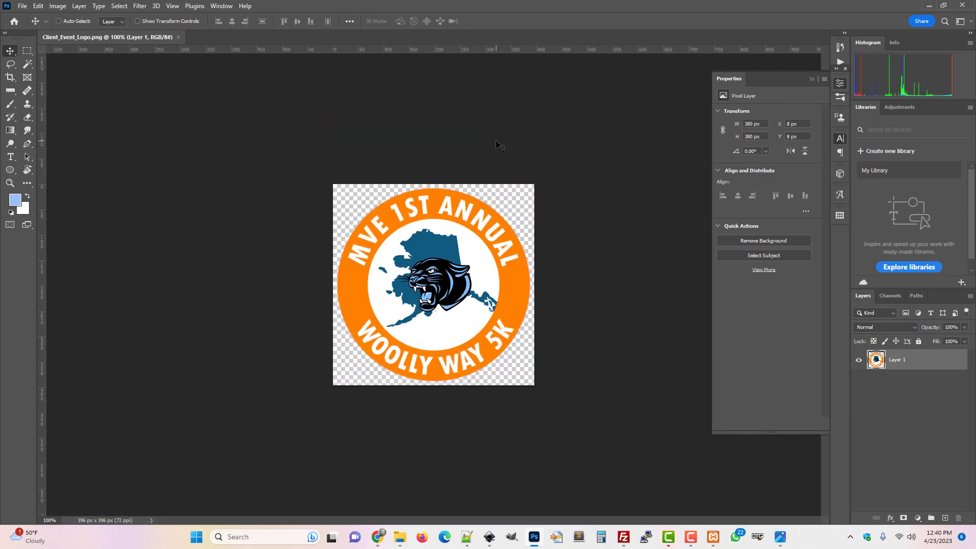
- Resize the image to 3600 × 3600 px at 72 ppi in Image Size
left_click(58, 7)
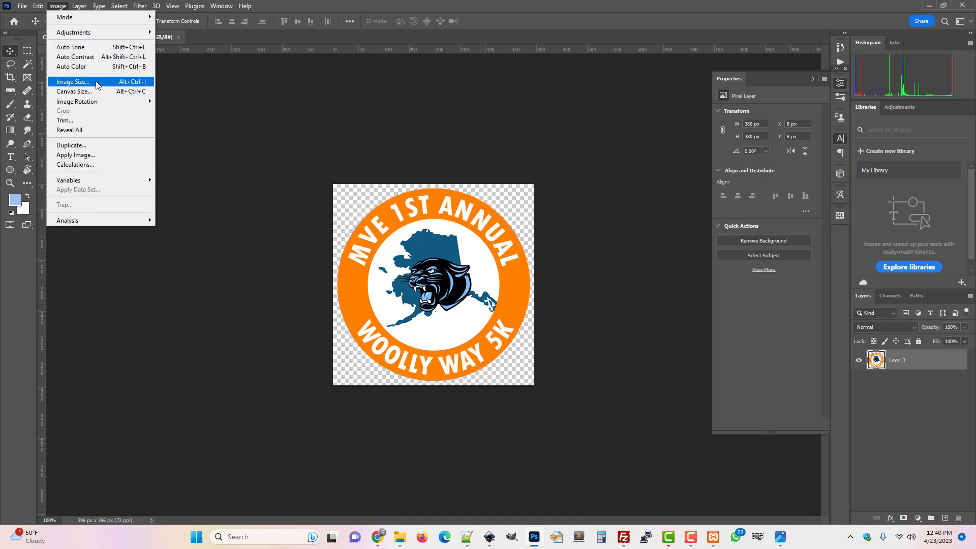
left_click(72, 82)
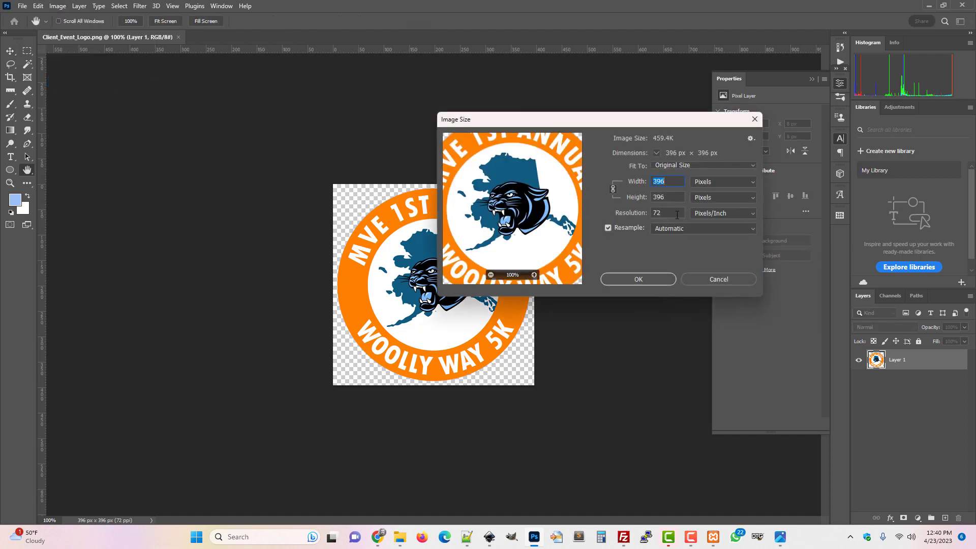
type("3600")
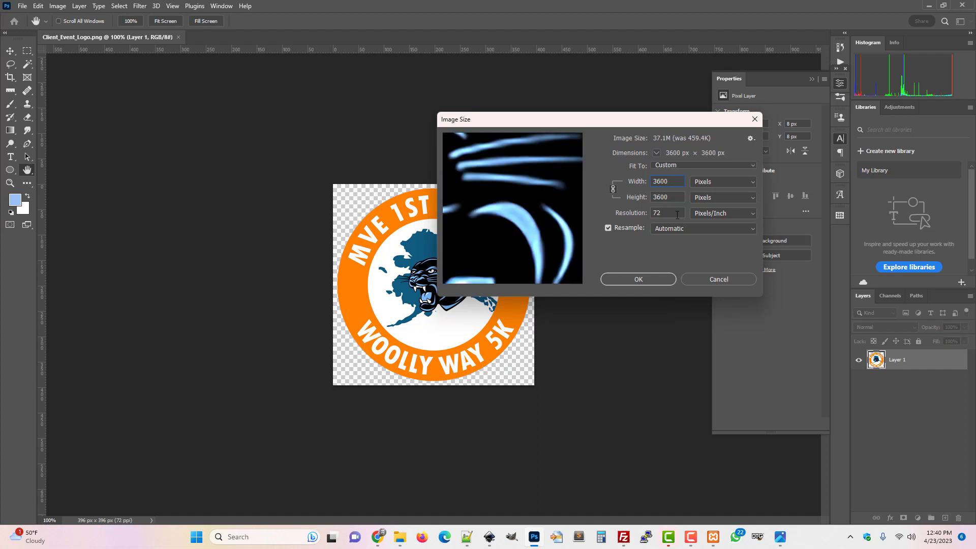
key("Return")
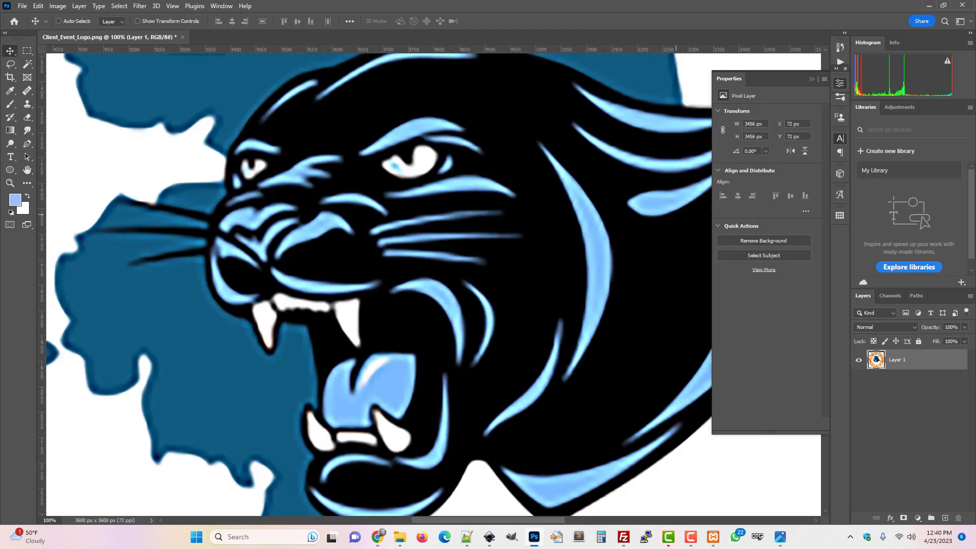
key("ctrl+minus")
key("ctrl+minus")
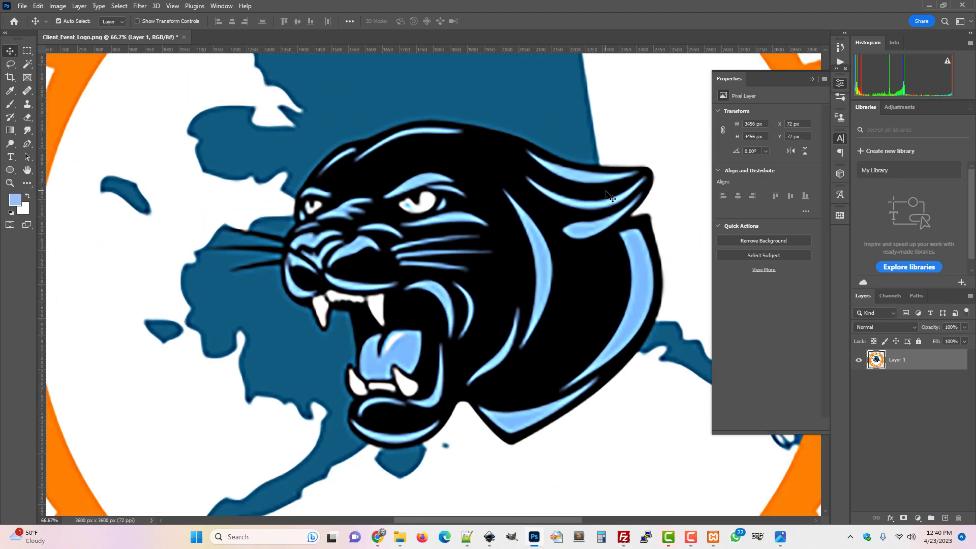
key("ctrl+minus")
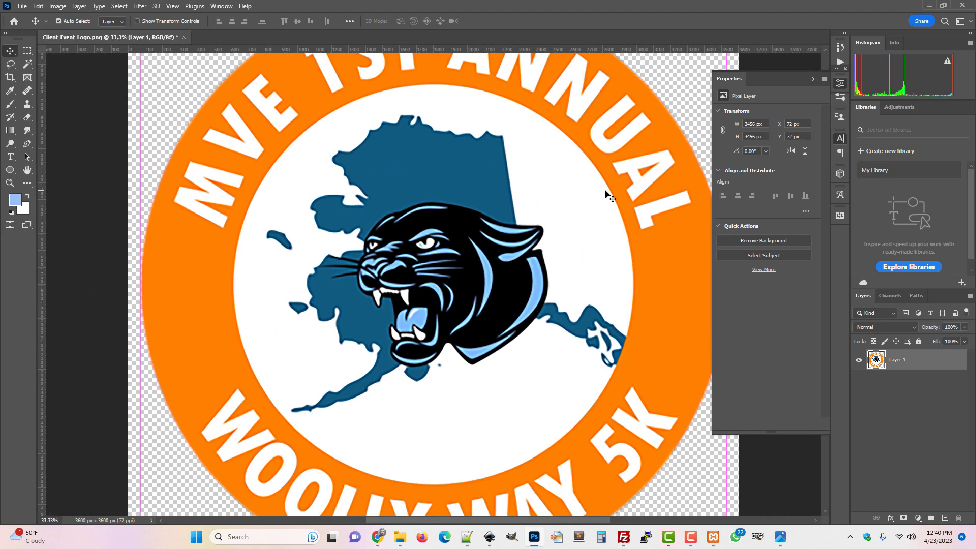
key("ctrl+plus")
key("ctrl+plus")
key("ctrl+plus")
key("ctrl+plus")
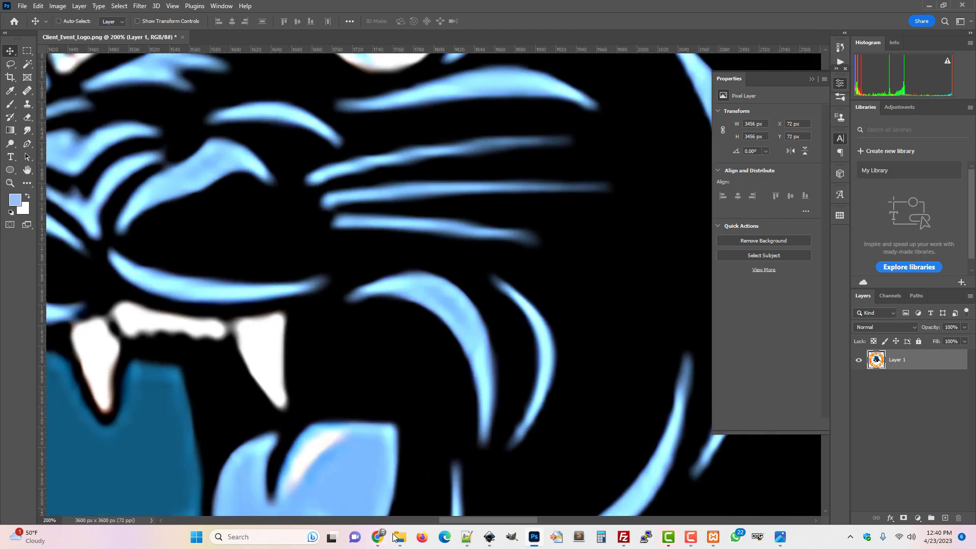
left_click_drag(490, 521, 556, 524)
key("ctrl")
scroll(544, 436, "up", 10)
scroll(544, 436, "up", 2)
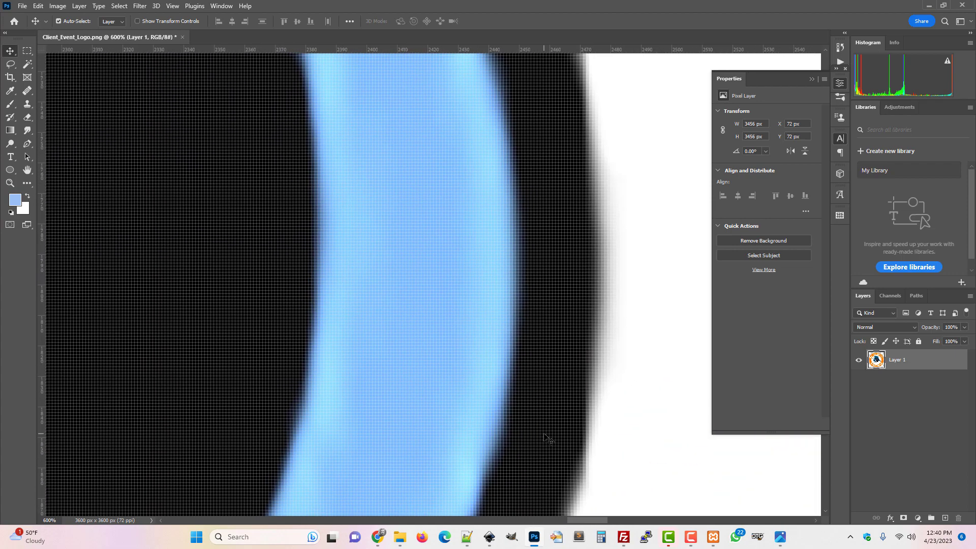
scroll(544, 436, "down", 10)
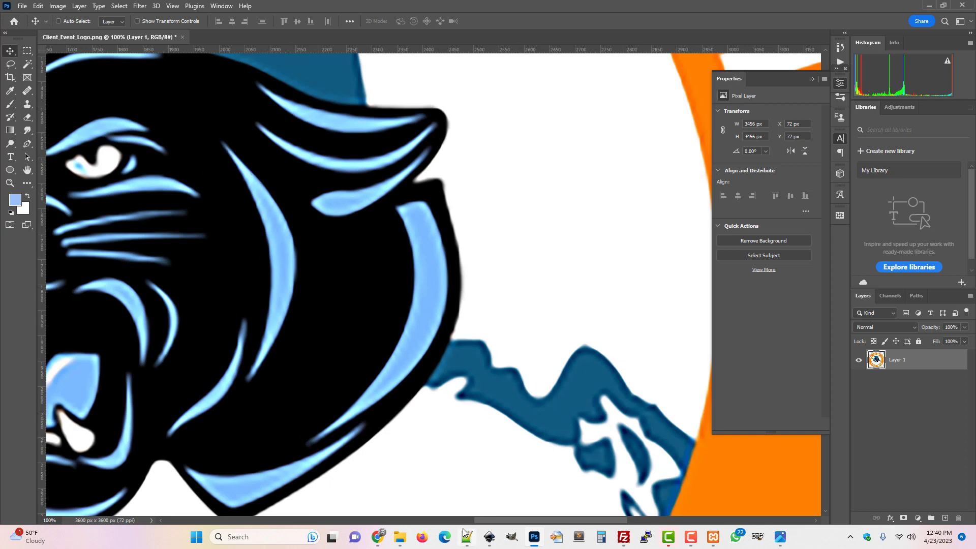
left_click_drag(487, 522, 449, 512)
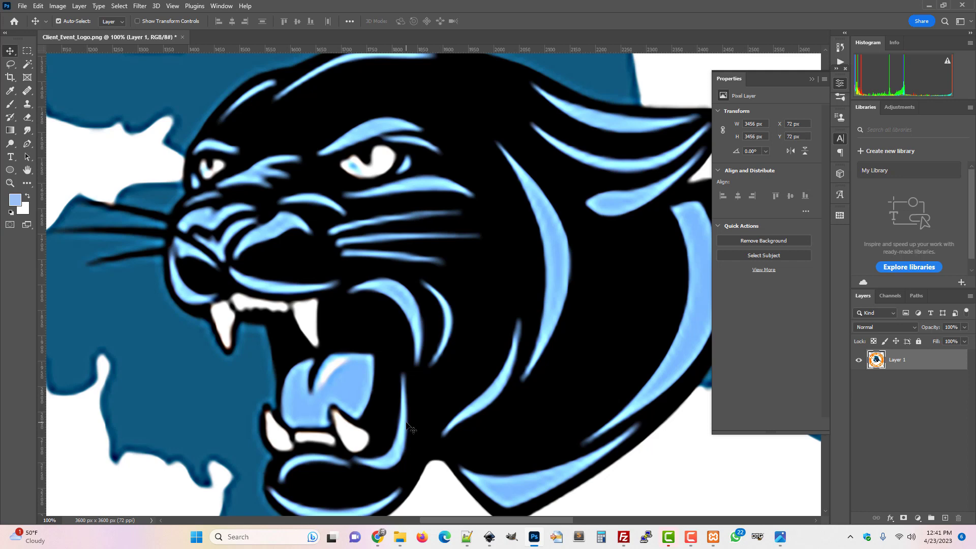
key("ctrl+minus")
key("ctrl+minus")
key("ctrl+minus")
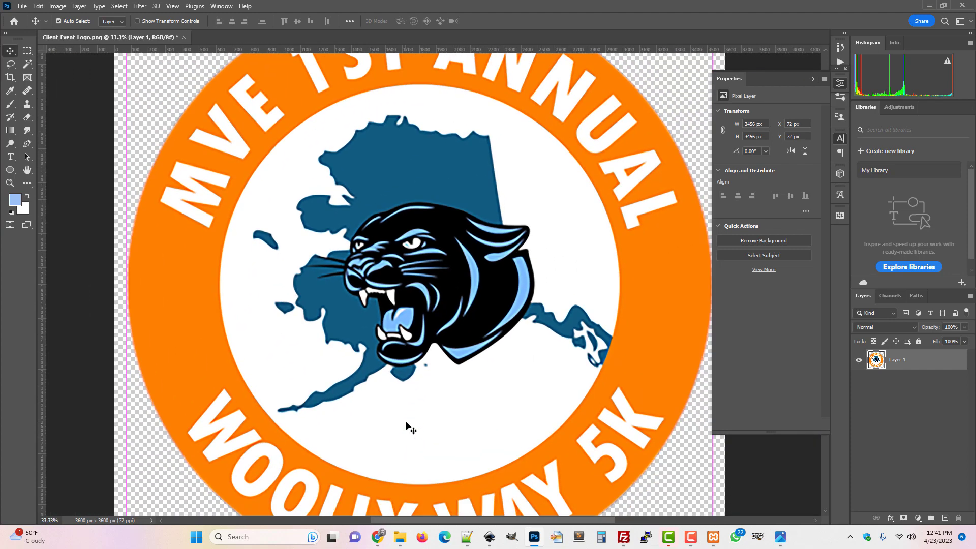
key("ctrl+minus")
key("ctrl+plus")
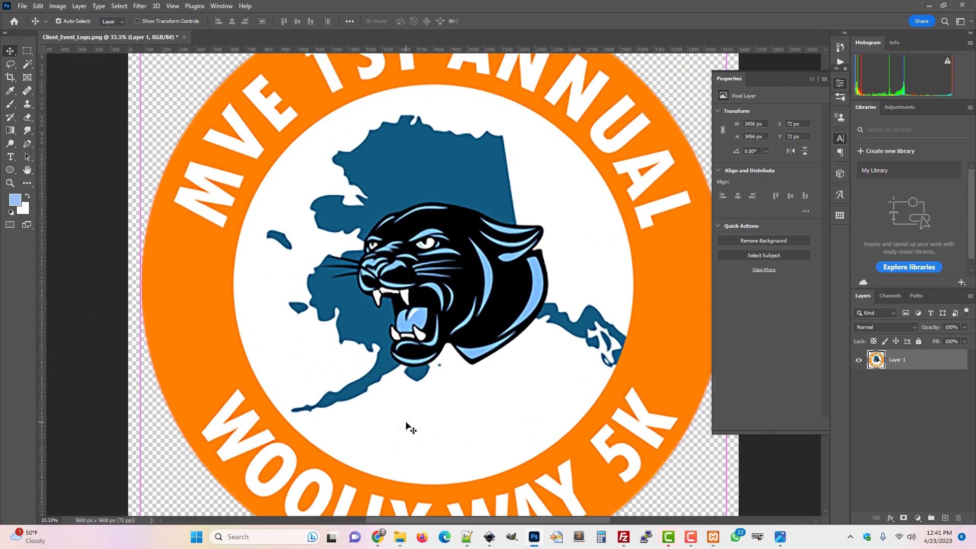
key("ctrl+plus")
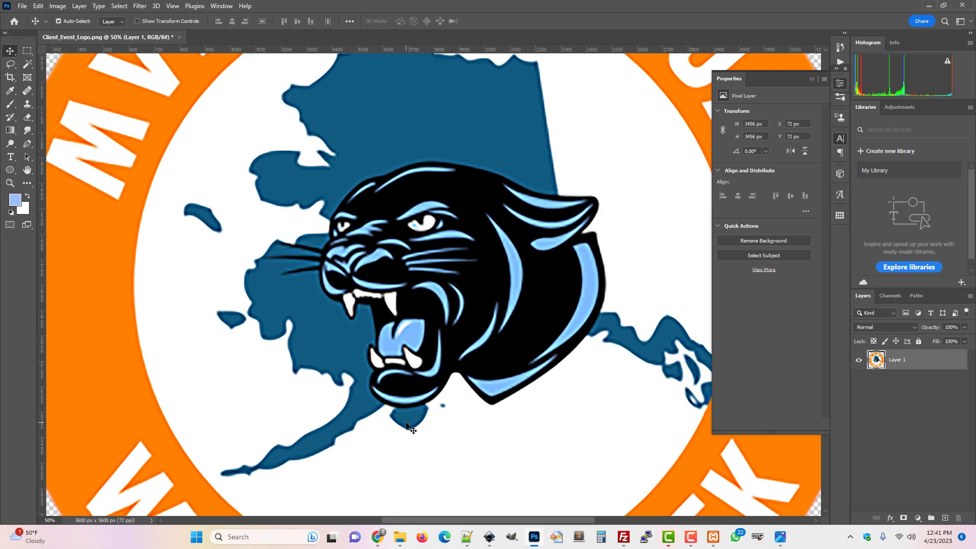
key("ctrl+plus")
key("ctrl+plus")
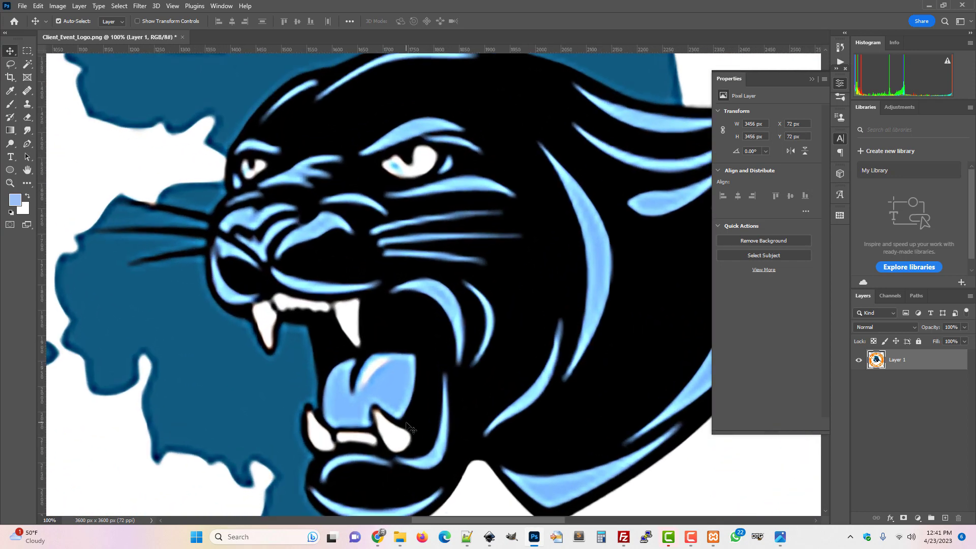
key("ctrl")
- Open the original layered Logo.psd from its folder in File Explorer
mouse_move(400, 543)
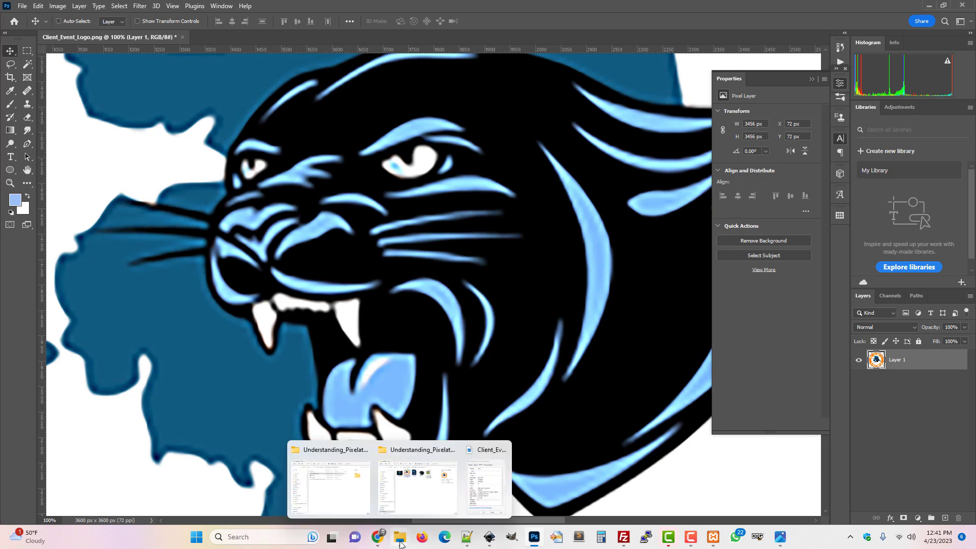
left_click(340, 458)
double_click(727, 206)
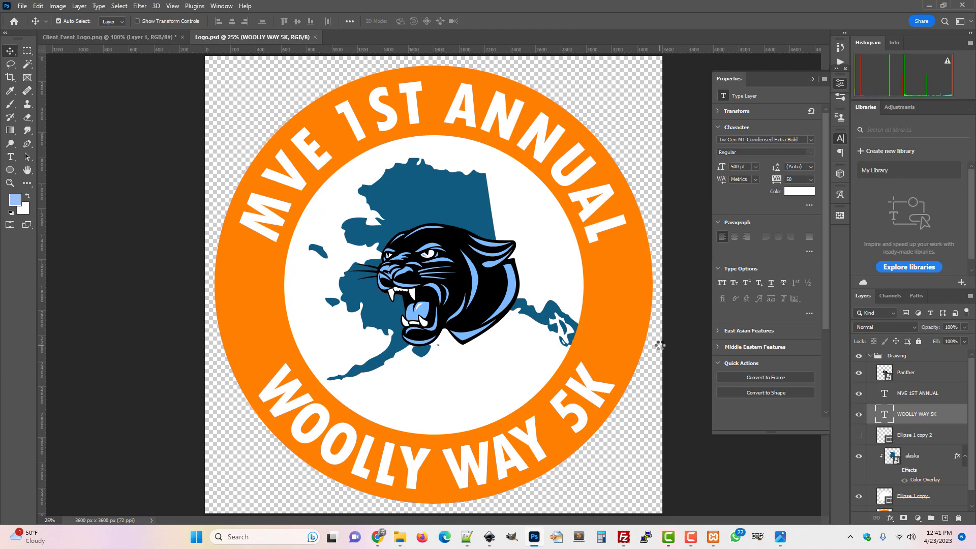
- Zoom in on the panther and WOOLLY WAY lettering to inspect crisp edges, then fit the badge
key("ctrl+plus")
key("ctrl+plus")
key("ctrl+plus")
key("ctrl+plus")
key("ctrl+plus")
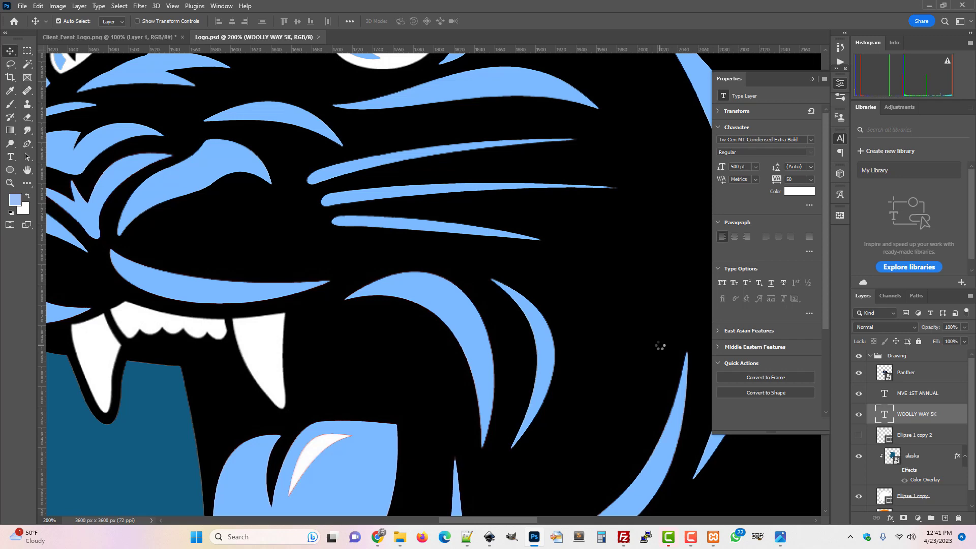
key("ctrl+minus")
key("ctrl+minus")
key("ctrl+minus")
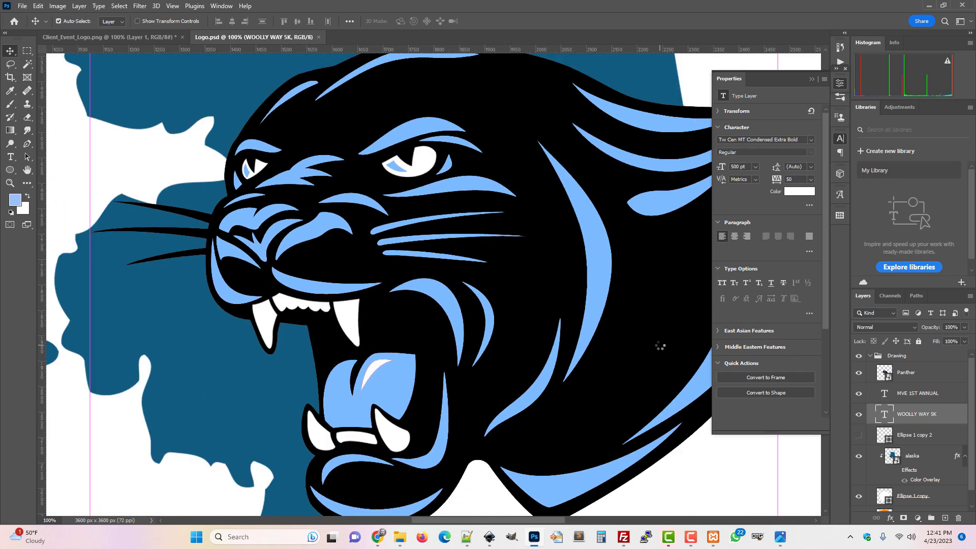
key("ctrl+minus")
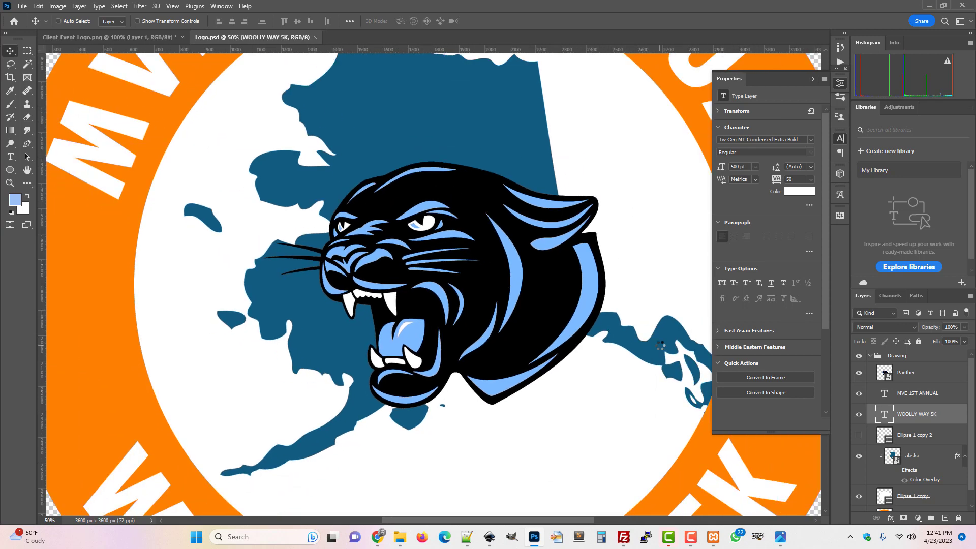
scroll(534, 389, "down", 10)
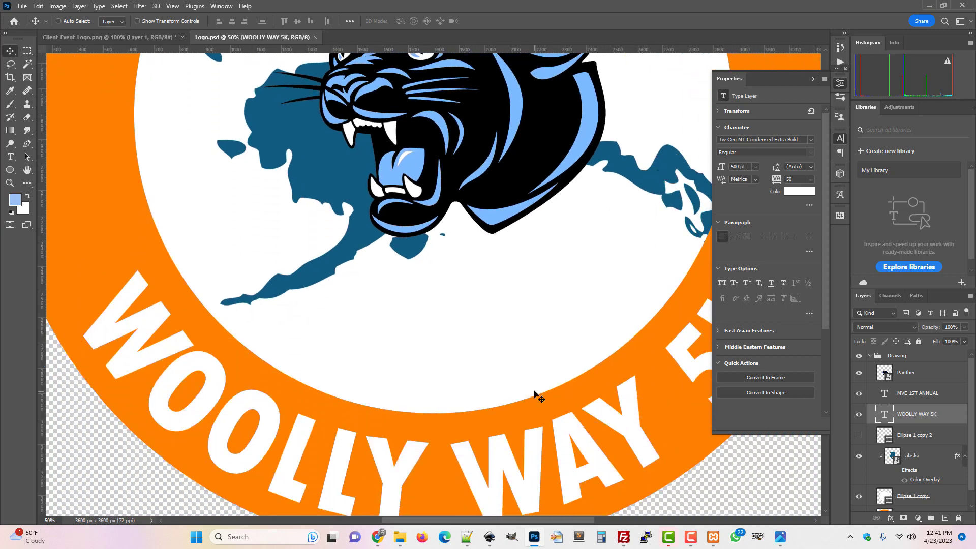
left_click(535, 376)
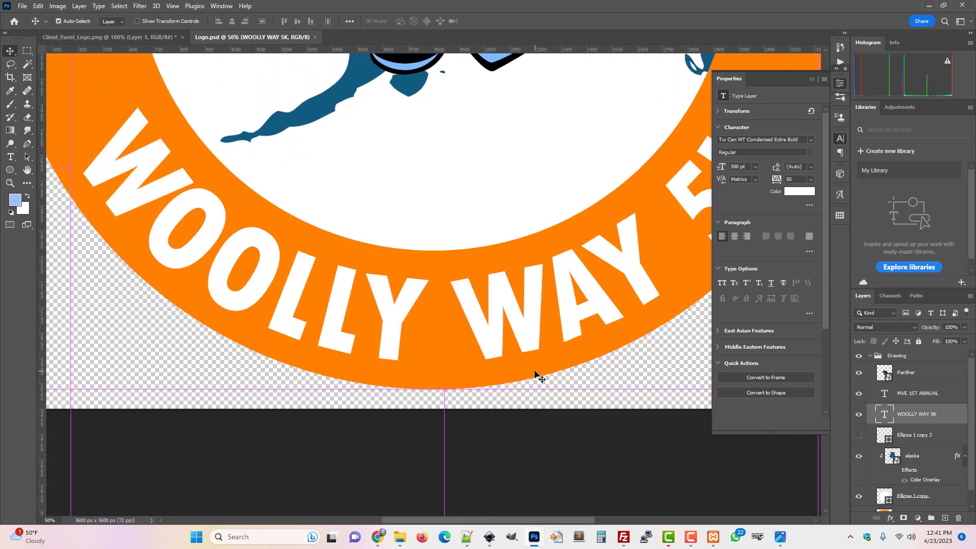
key("ctrl+plus")
key("ctrl+plus")
key("ctrl+plus")
key("ctrl+plus")
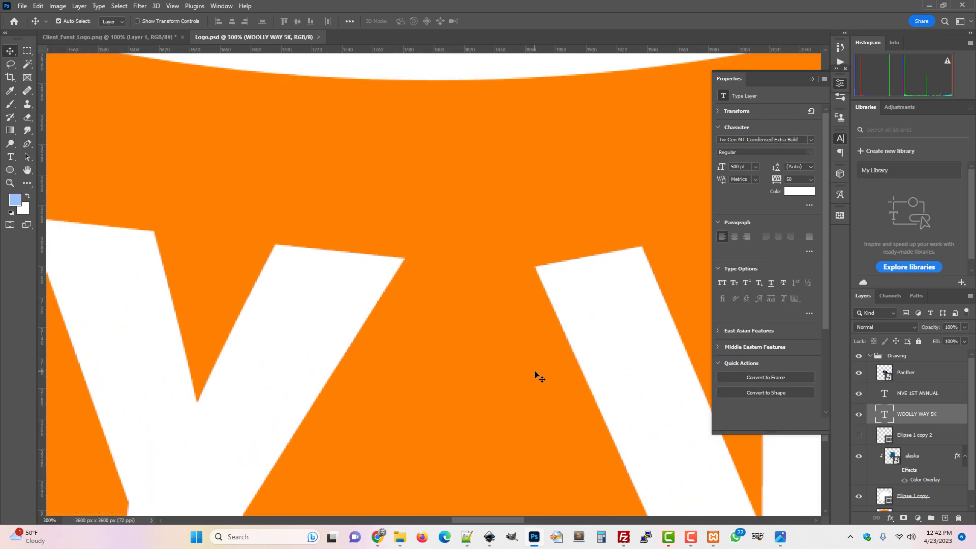
key("ctrl+plus")
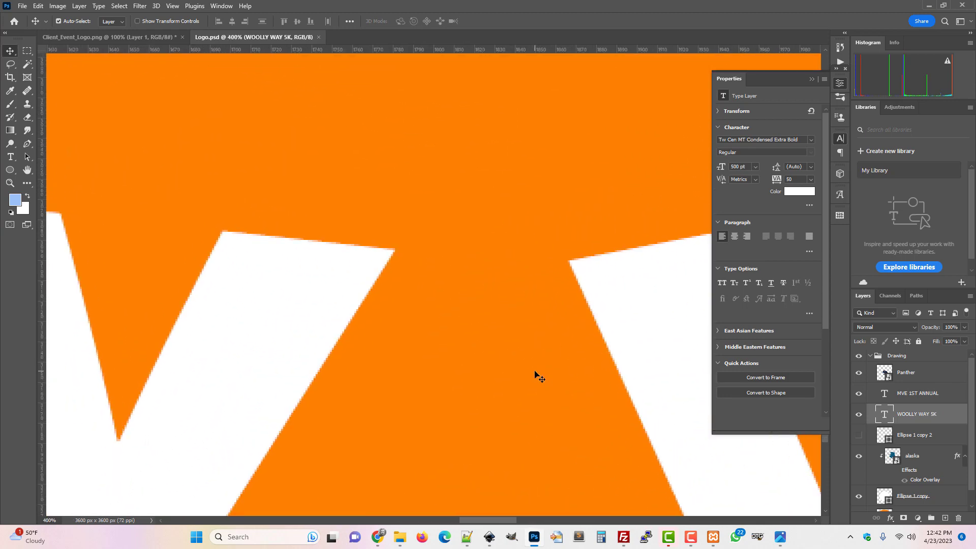
key("ctrl+minus")
key("ctrl+minus")
key("ctrl+minus")
key("ctrl+minus")
key("ctrl+minus")
key("ctrl+minus")
key("ctrl+minus")
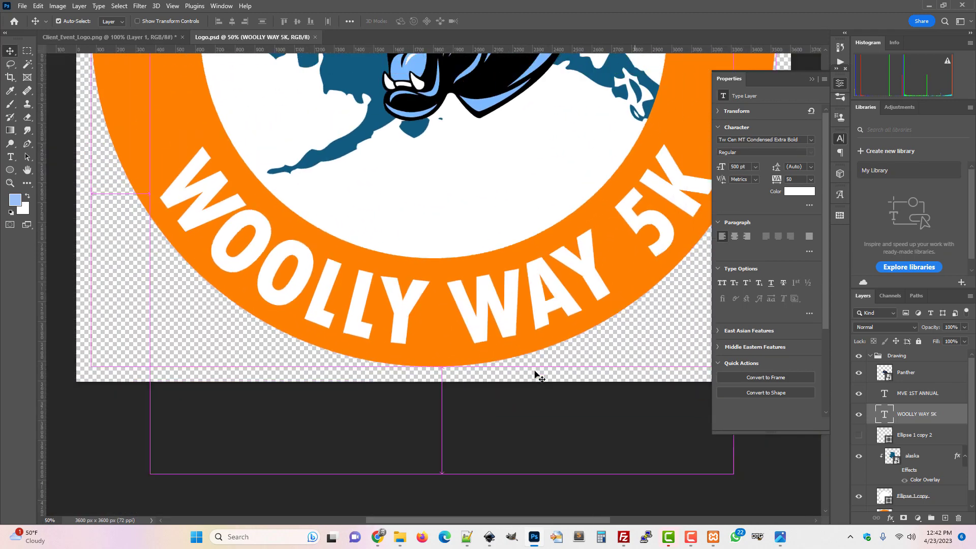
key("ctrl+minus")
key("ctrl+minus")
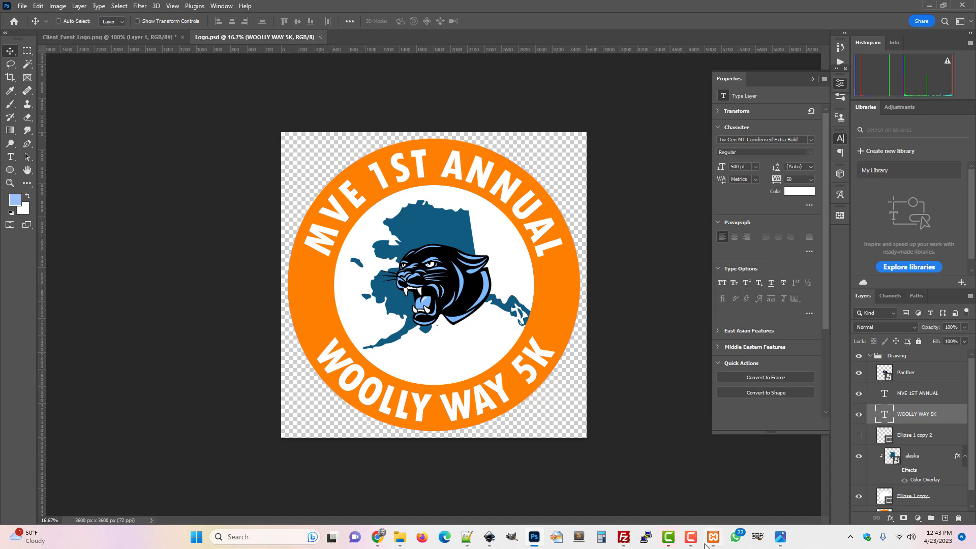
mouse_move(694, 543)
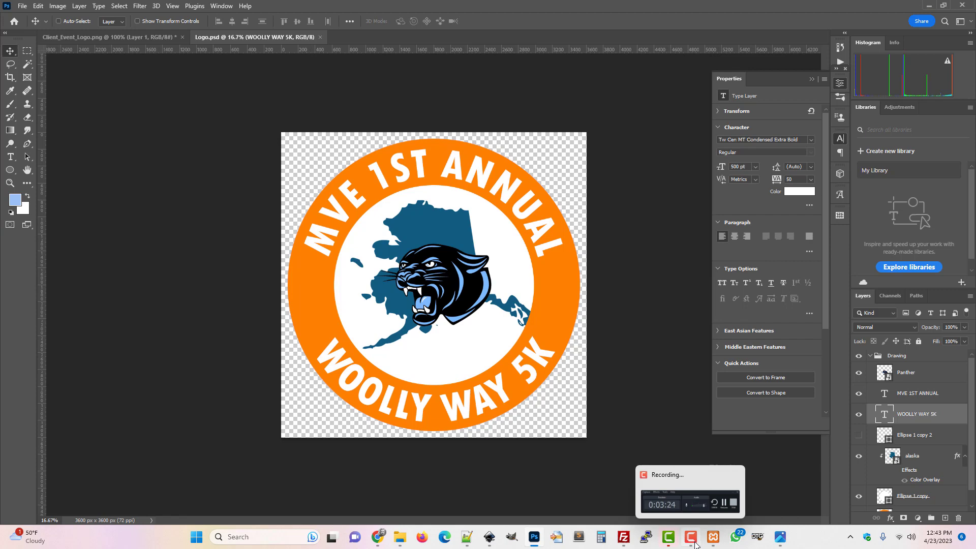
left_click(695, 543)
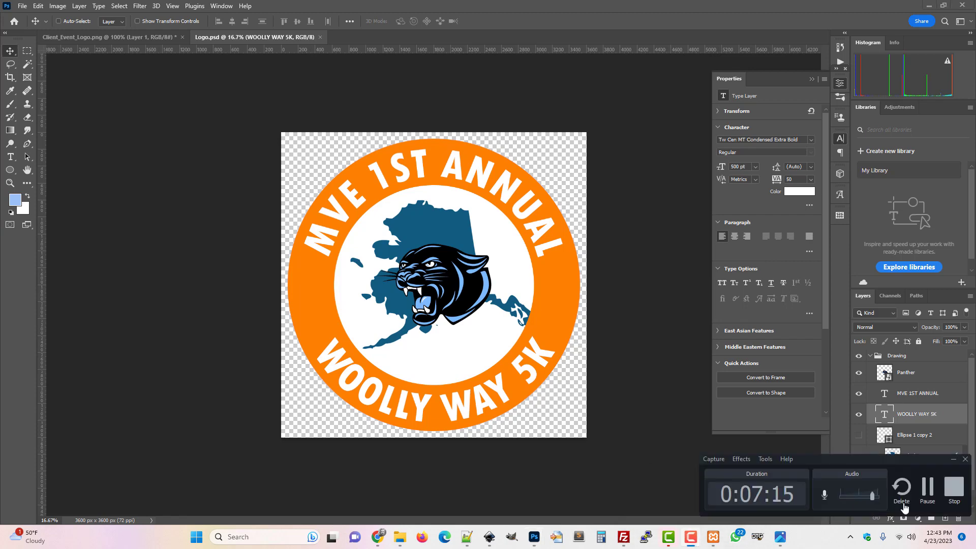